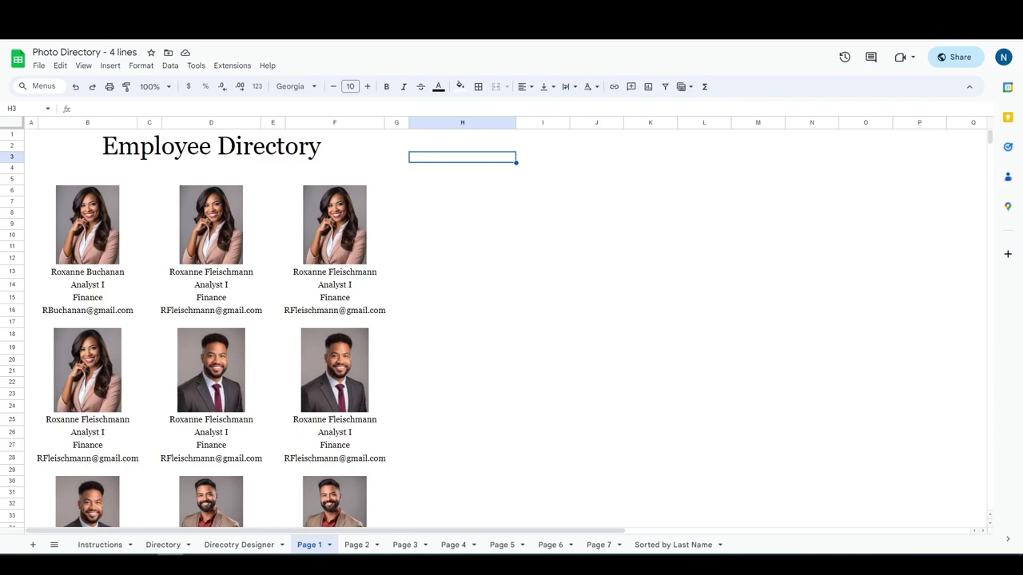
Inspect the formulas behind the employee card lines, including cell F17
{"action": "left_click", "coordinate": [463, 170]}
{"action": "left_click", "coordinate": [459, 149]}
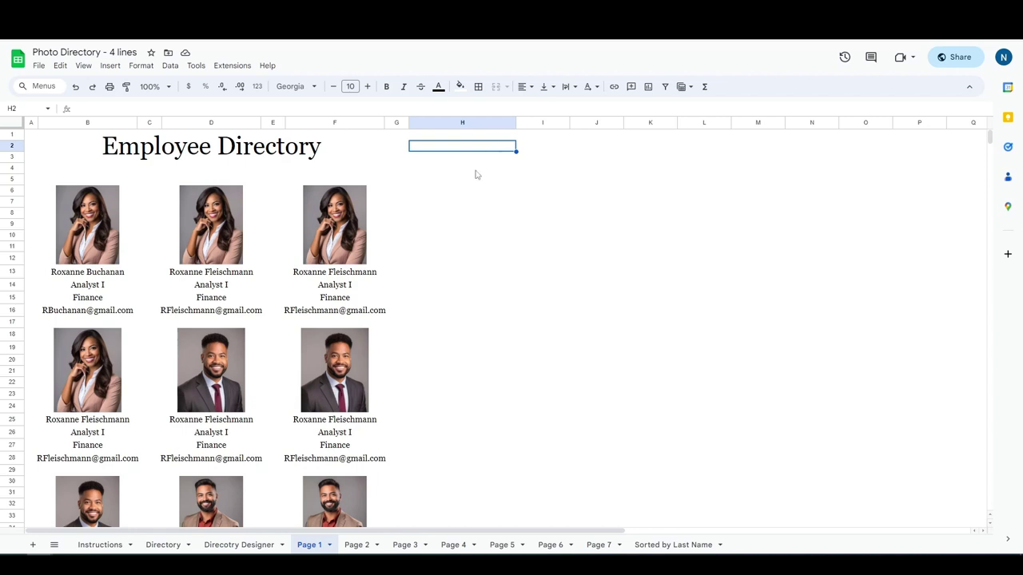
{"action": "left_click", "coordinate": [473, 171]}
{"action": "left_click", "coordinate": [213, 277]}
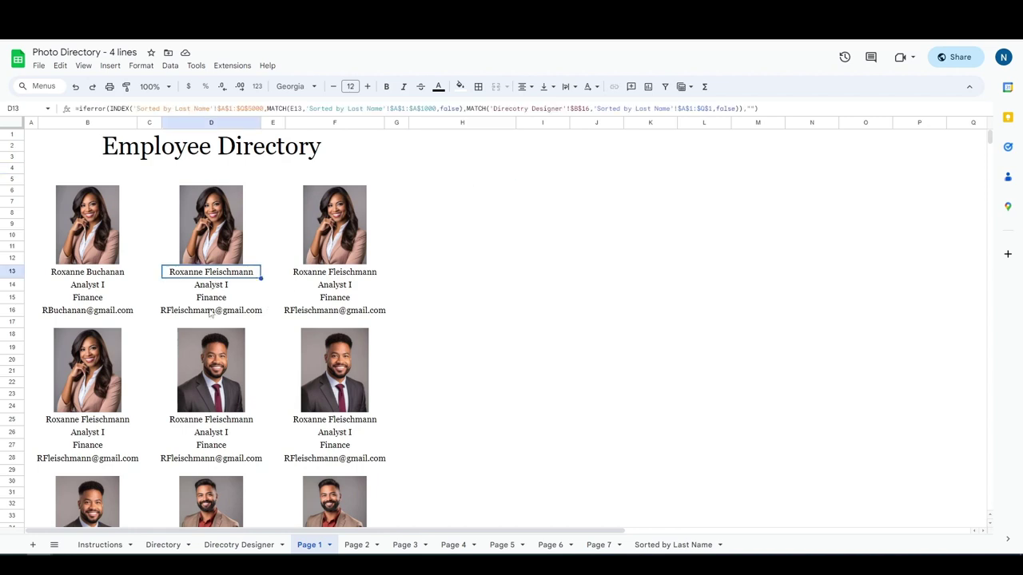
{"action": "left_click", "coordinate": [211, 314], "text": "shift"}
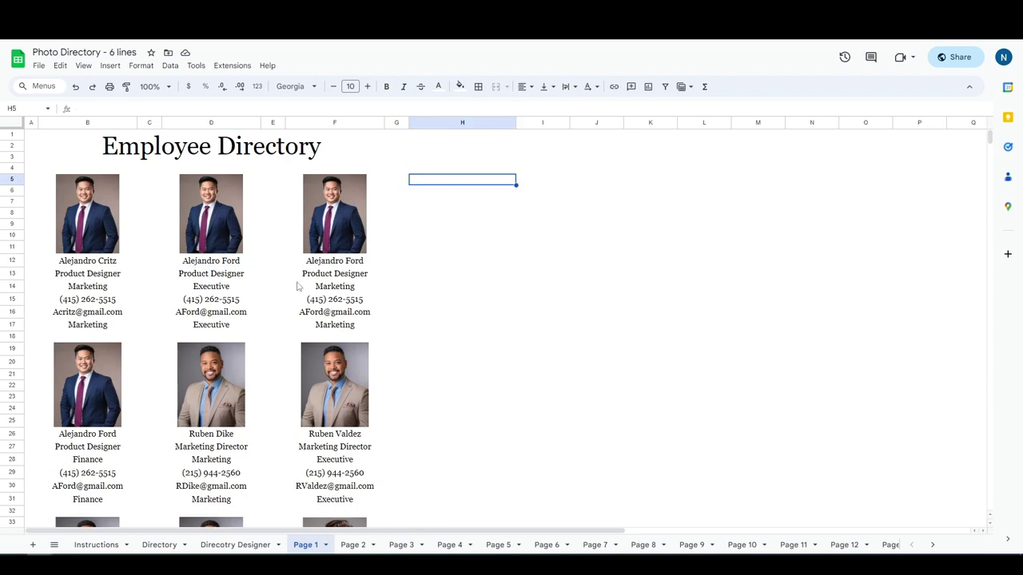
{"action": "left_click", "coordinate": [211, 260]}
{"action": "left_click", "coordinate": [208, 323], "text": "shift"}
{"action": "left_click", "coordinate": [206, 323]}
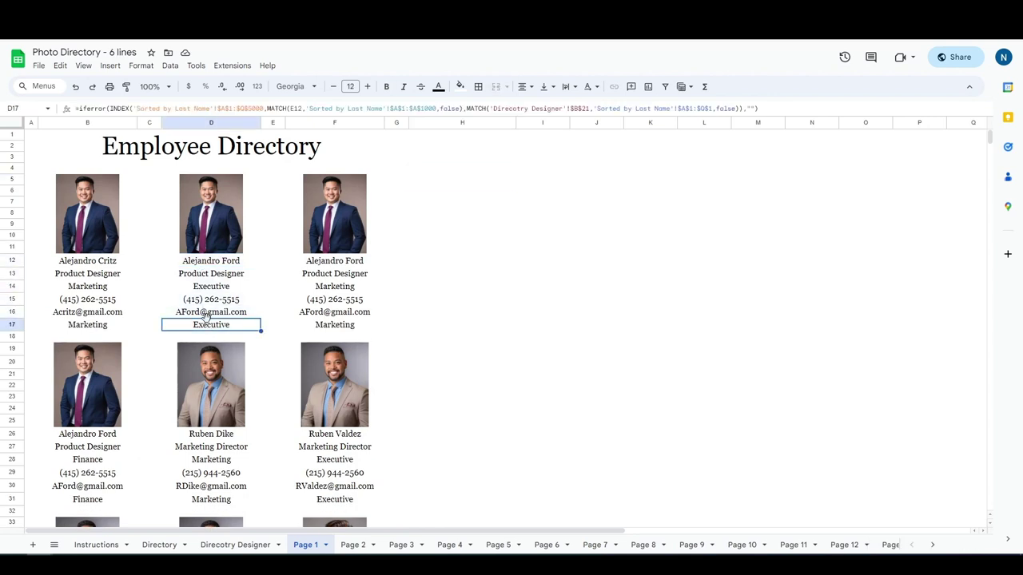
{"action": "left_click", "coordinate": [347, 263]}
{"action": "left_click", "coordinate": [344, 323], "text": "shift"}
{"action": "left_click", "coordinate": [343, 323]}
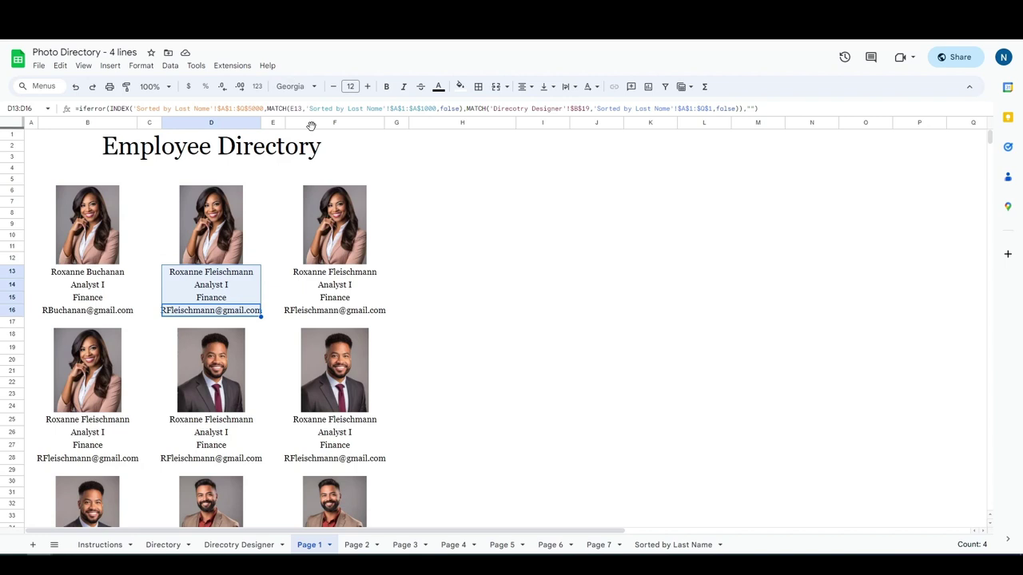
{"action": "left_click", "coordinate": [351, 273]}
Switch to the Directory sheet and review the last employee's name row
{"action": "left_click", "coordinate": [163, 544]}
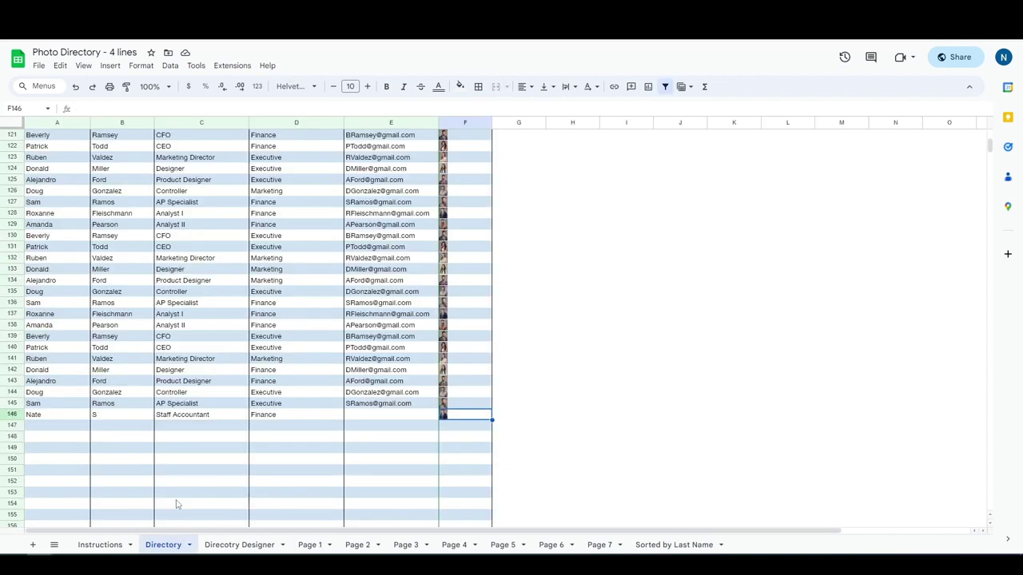
{"action": "left_click", "coordinate": [109, 407]}
{"action": "left_click", "coordinate": [117, 417]}
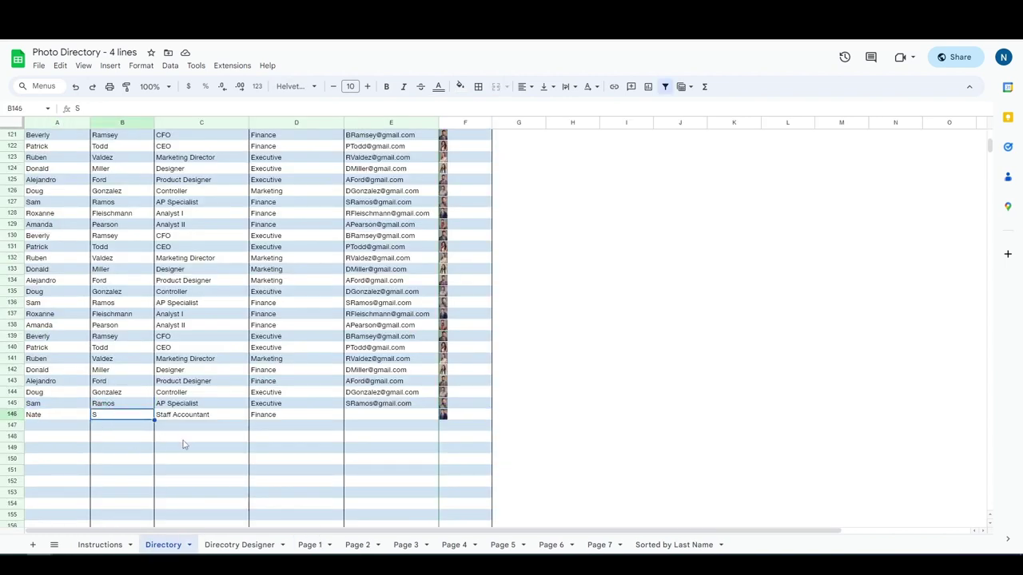
{"action": "left_click", "coordinate": [67, 418]}
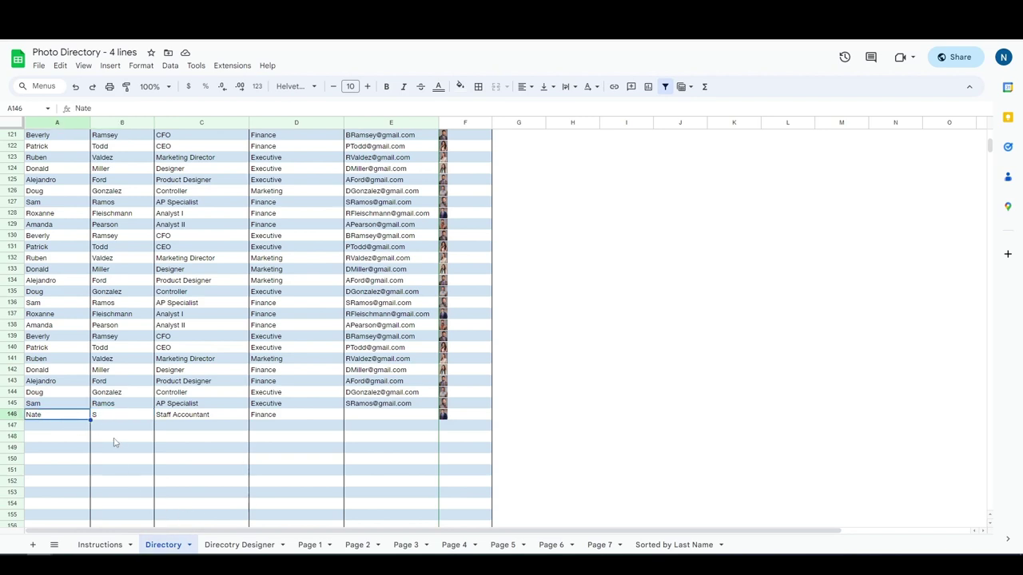
{"action": "key", "text": "Right"}
{"action": "key", "text": "Right"}
{"action": "key", "text": "Right"}
{"action": "key", "text": "Right"}
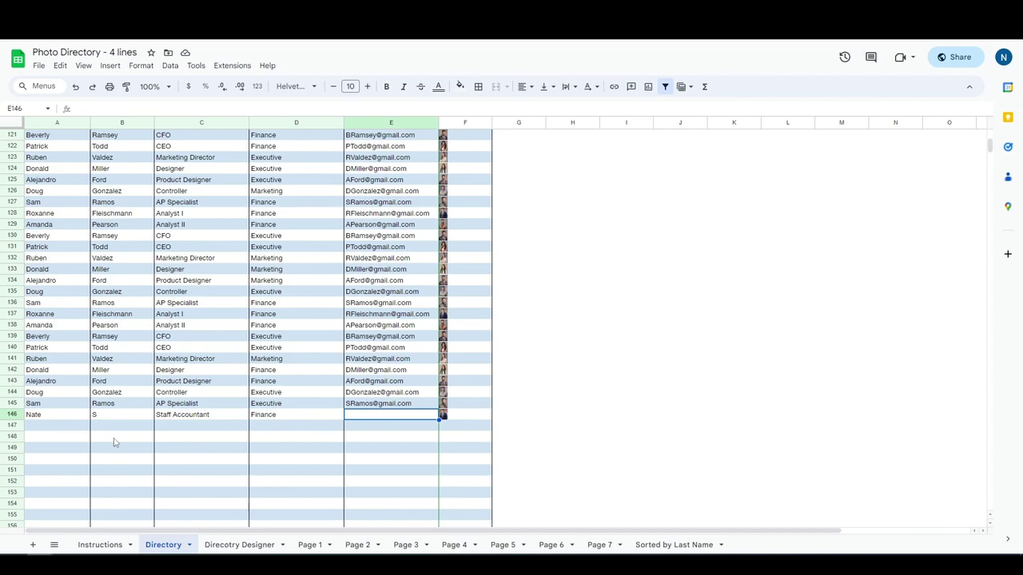
{"action": "scroll", "coordinate": [136, 480], "scroll_direction": "up", "scroll_amount": 5}
{"action": "scroll", "coordinate": [136, 482], "scroll_direction": "up", "scroll_amount": 20}
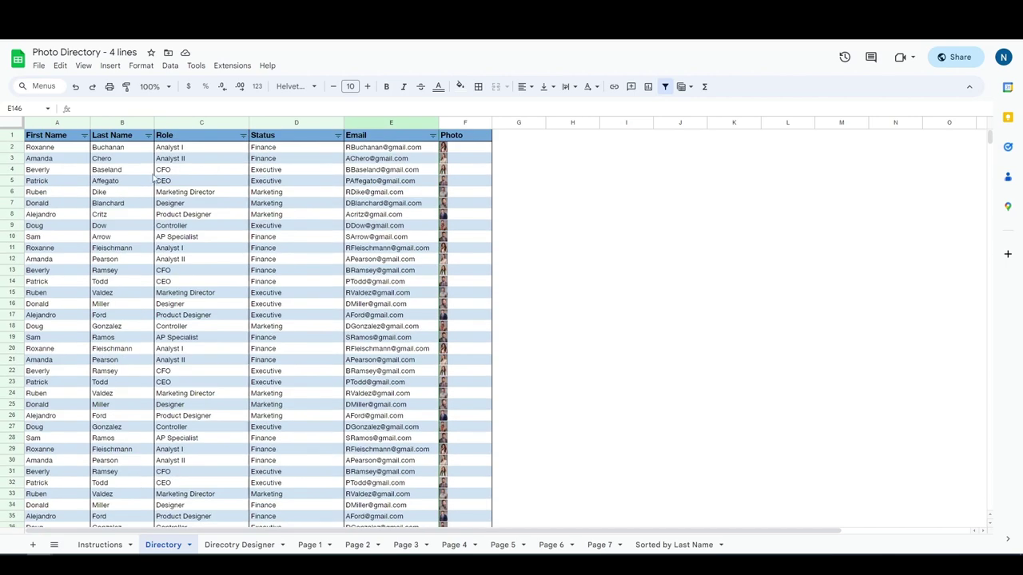
Rename the Status column header to Department
{"action": "left_click", "coordinate": [215, 140]}
{"action": "left_click", "coordinate": [262, 139]}
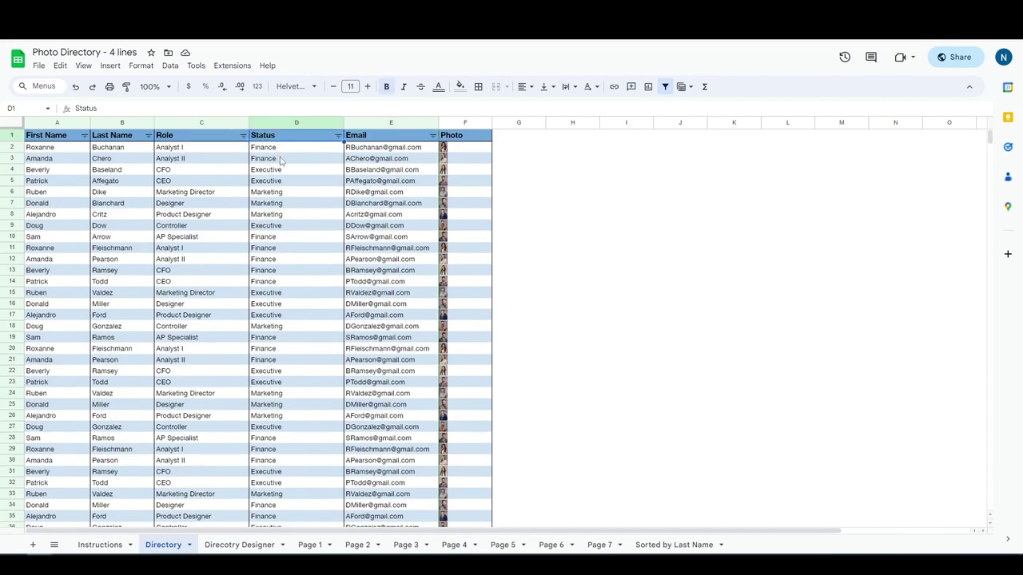
{"action": "type", "text": "Dep"}
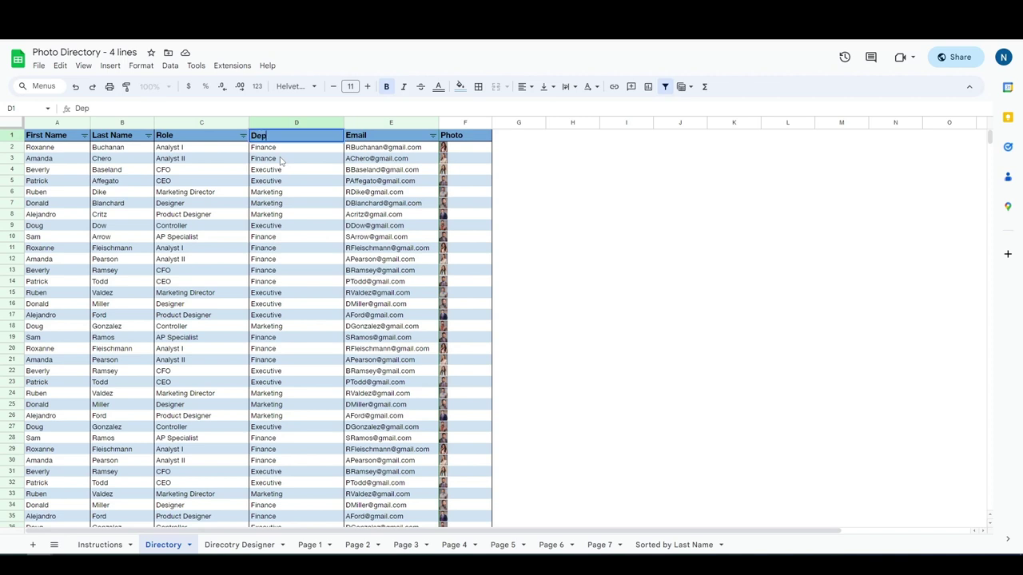
{"action": "type", "text": "artment"}
{"action": "key", "text": "Return"}
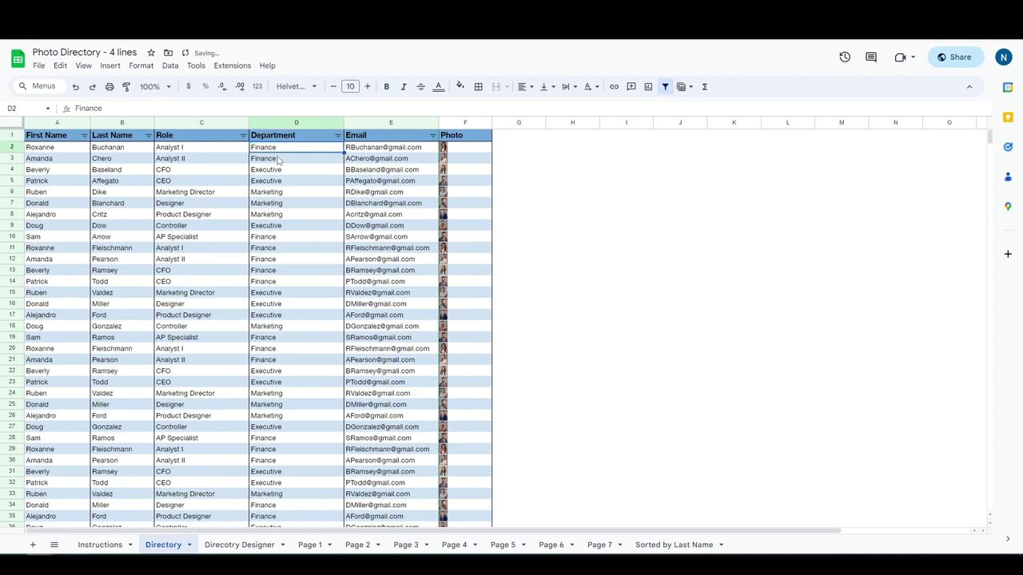
Review the employee records and Photo column, scrolling down to the last data row 146
{"action": "left_click", "coordinate": [279, 170]}
{"action": "left_click", "coordinate": [149, 171]}
{"action": "left_click", "coordinate": [80, 171]}
{"action": "left_click", "coordinate": [97, 173]}
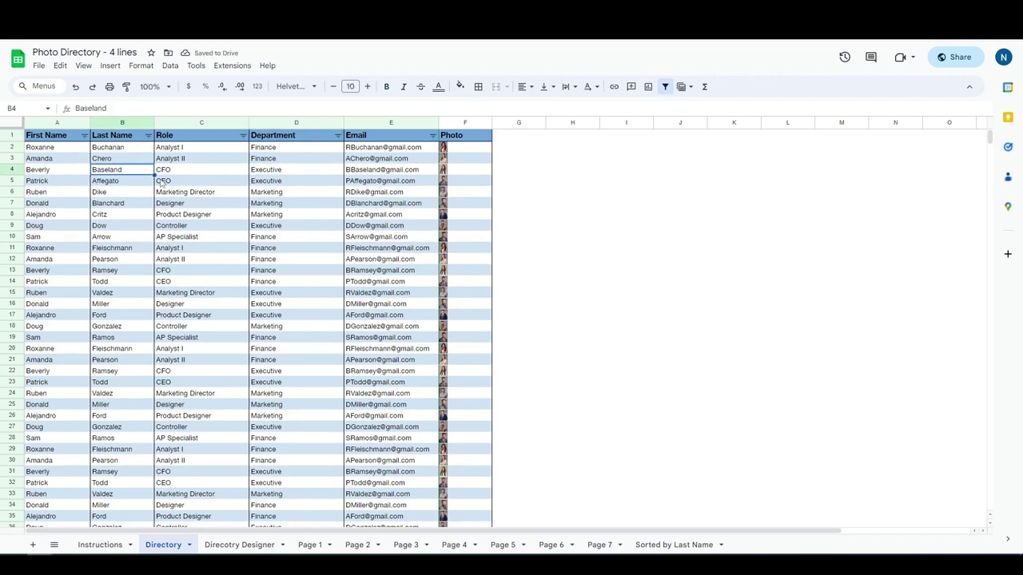
{"action": "left_click", "coordinate": [162, 182]}
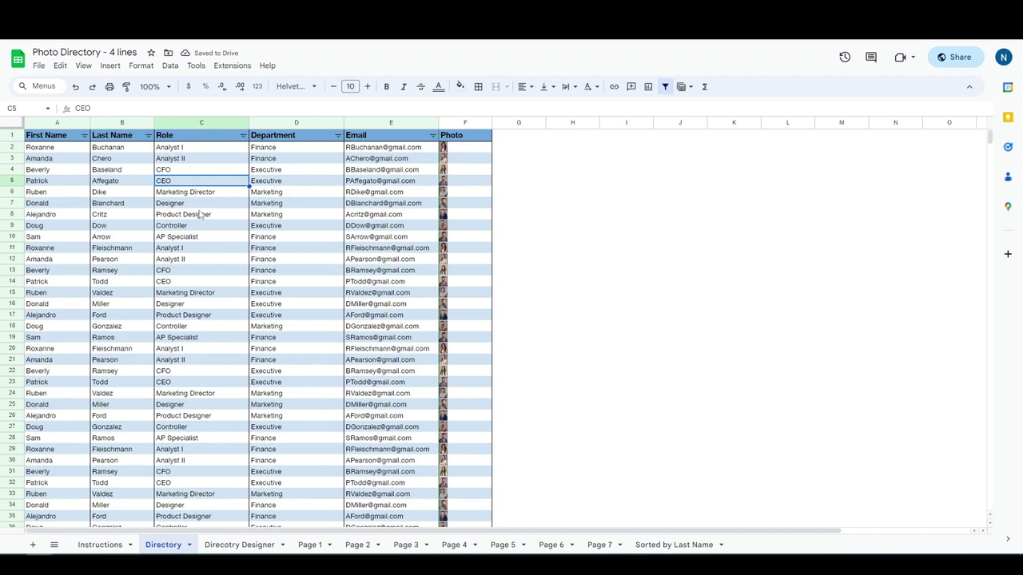
{"action": "left_click", "coordinate": [359, 192]}
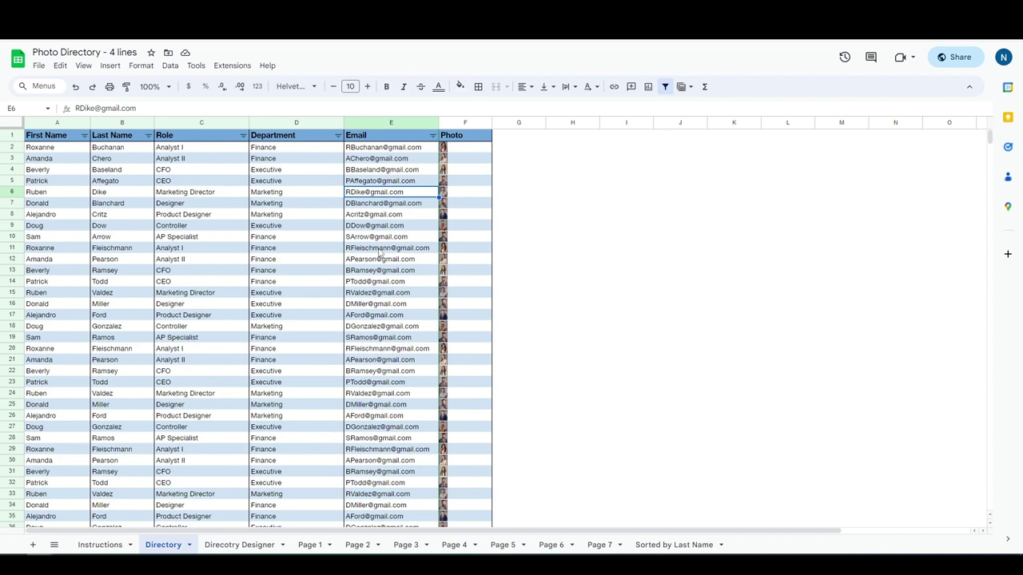
{"action": "left_click", "coordinate": [474, 240]}
{"action": "left_click", "coordinate": [469, 216]}
{"action": "scroll", "coordinate": [462, 319], "scroll_direction": "down", "scroll_amount": 10}
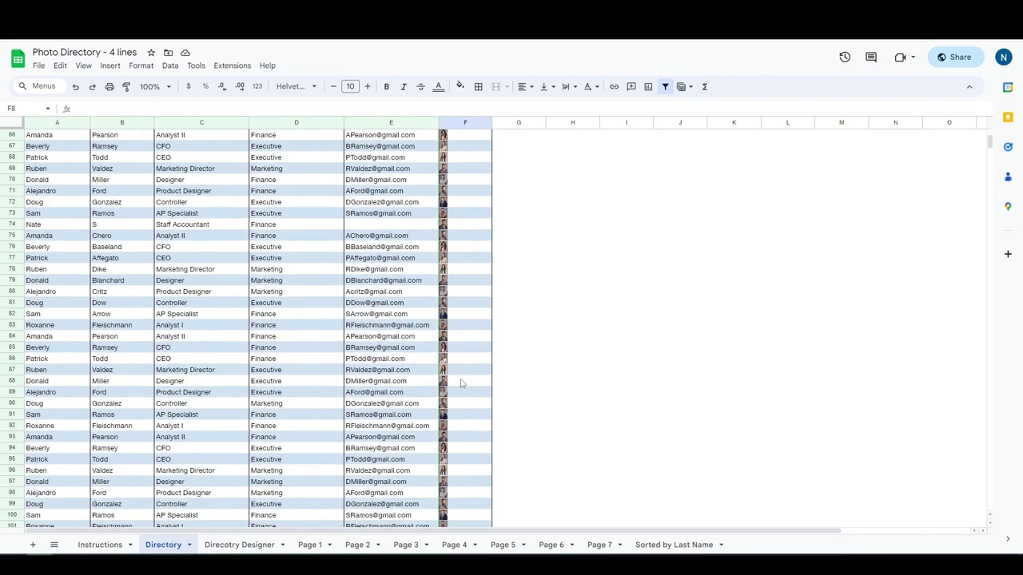
{"action": "scroll", "coordinate": [460, 384], "scroll_direction": "down", "scroll_amount": 12}
{"action": "scroll", "coordinate": [449, 416], "scroll_direction": "up", "scroll_amount": 4}
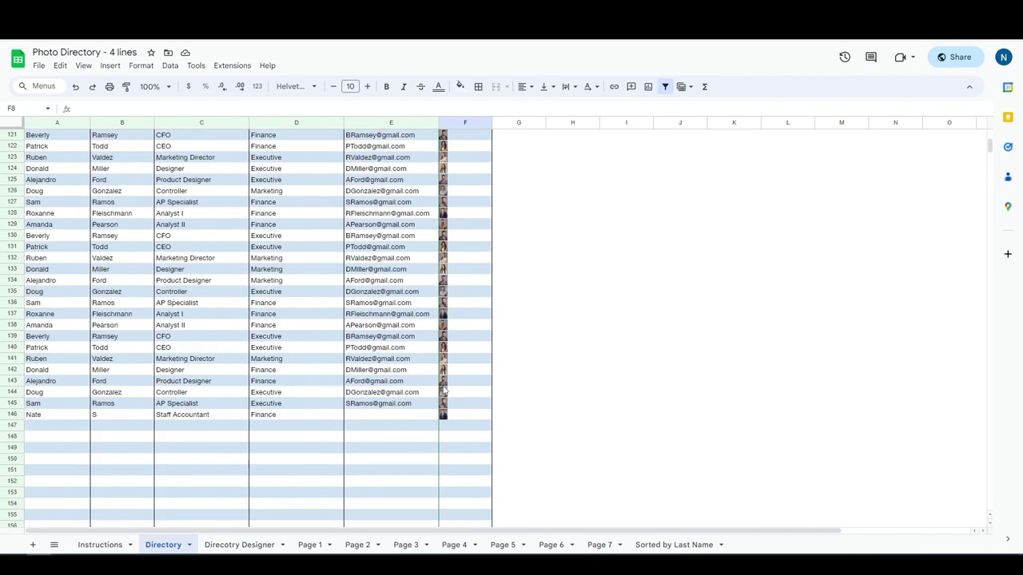
Upload the Employee 4 photo into cell F147 using Insert image in cell
{"action": "right_click", "coordinate": [447, 430]}
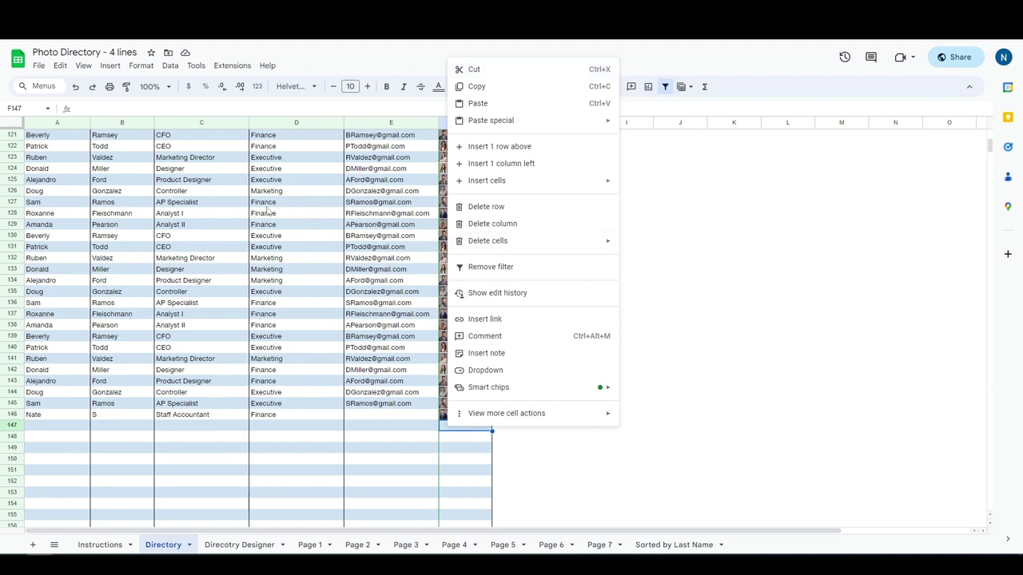
{"action": "left_click", "coordinate": [459, 432]}
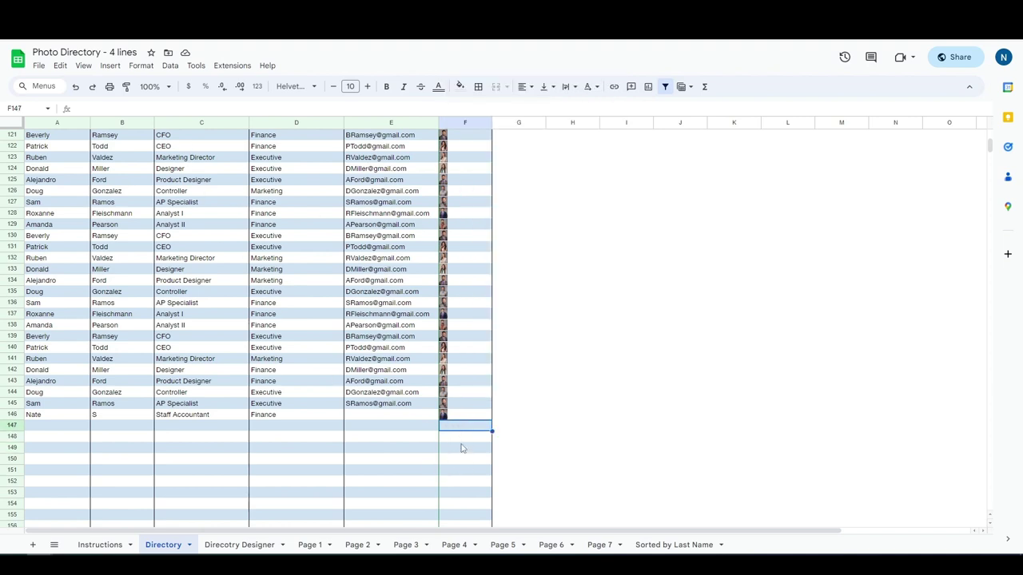
{"action": "right_click", "coordinate": [455, 430]}
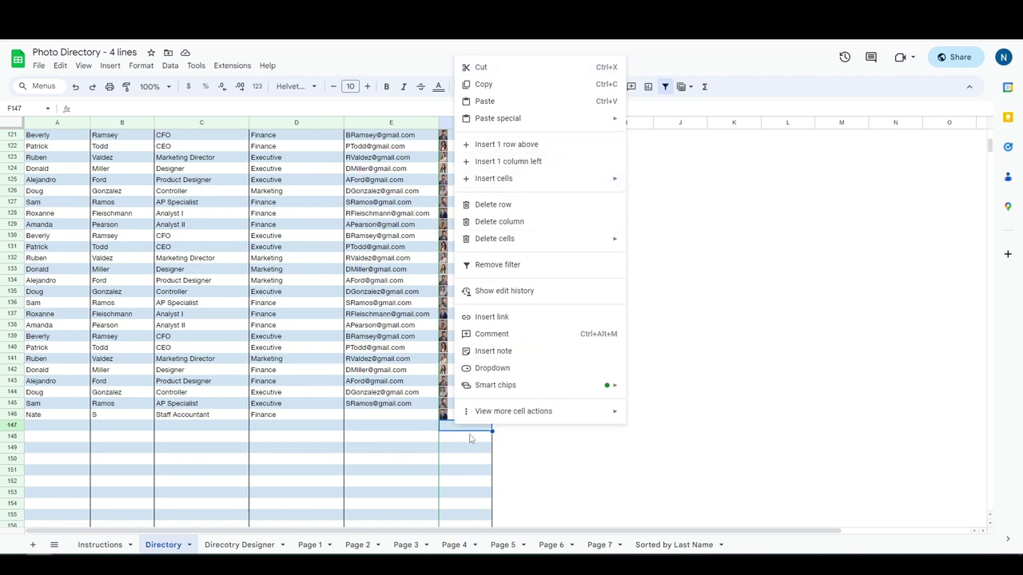
{"action": "left_click", "coordinate": [453, 433]}
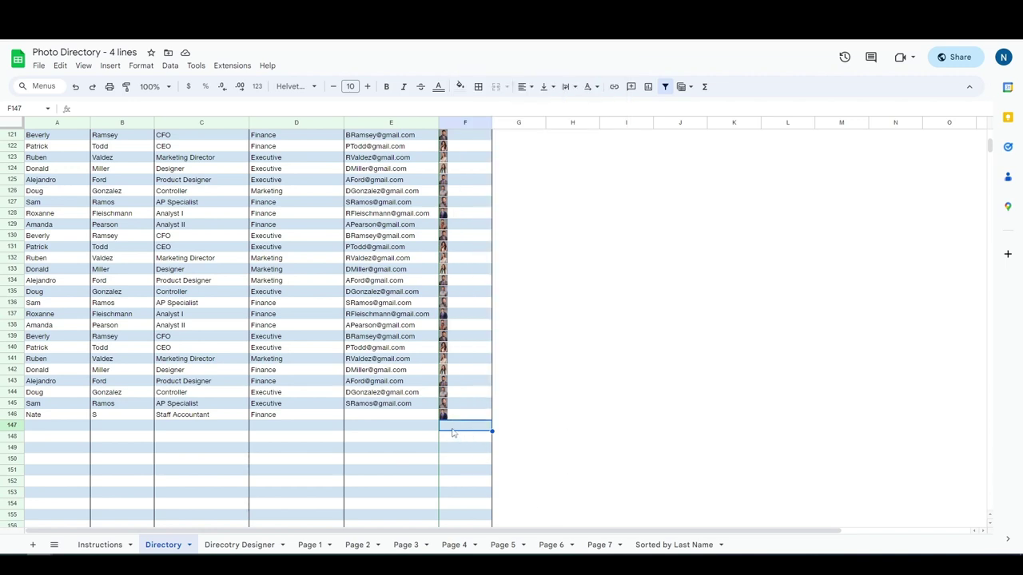
{"action": "left_click", "coordinate": [111, 66]}
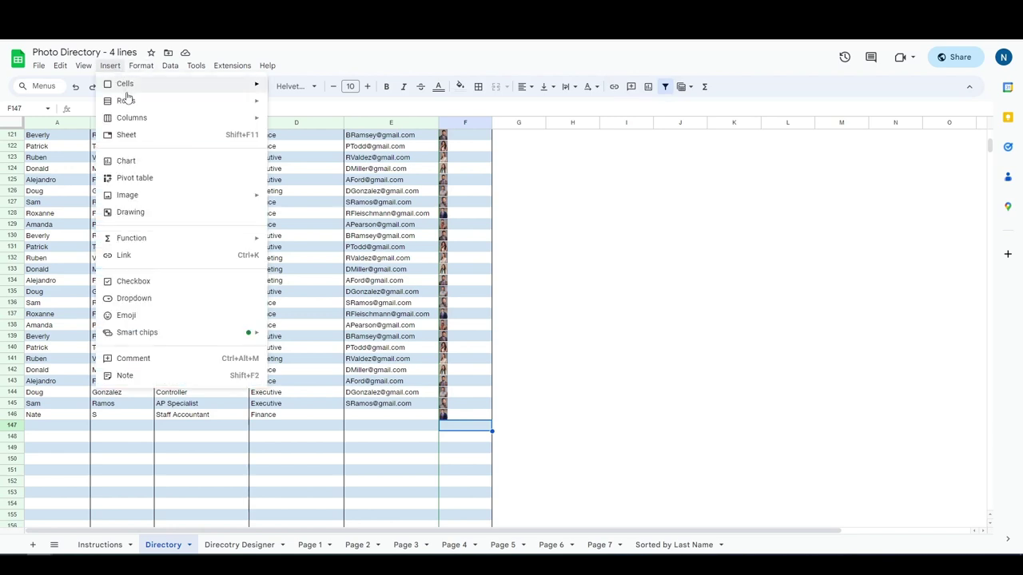
{"action": "mouse_move", "coordinate": [157, 201]}
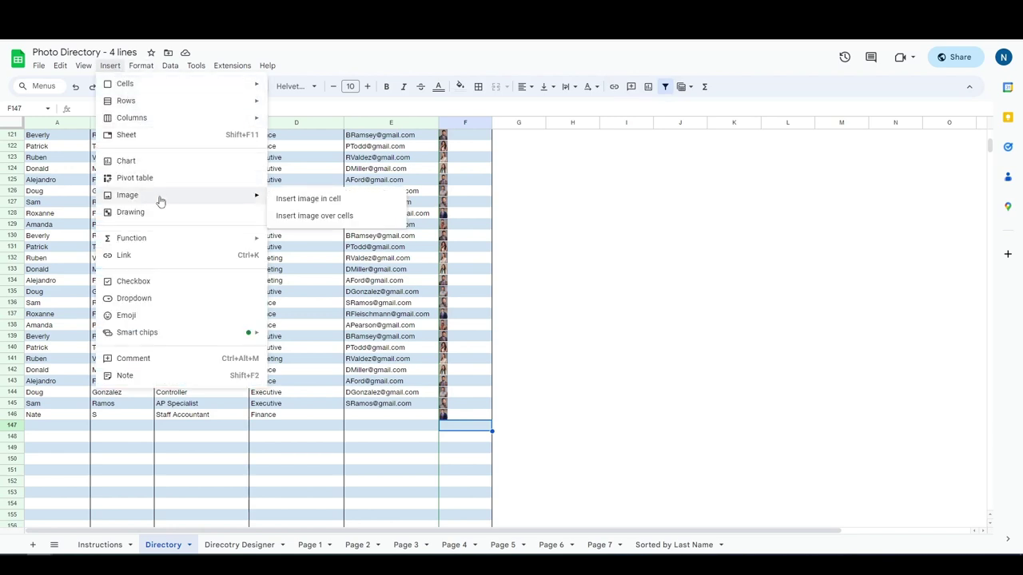
{"action": "left_click", "coordinate": [307, 206]}
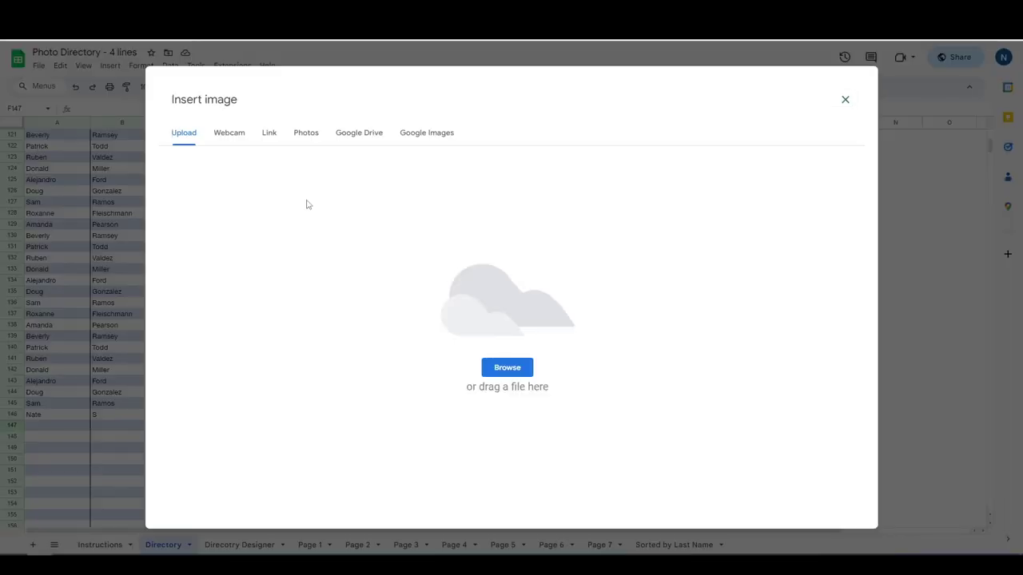
{"action": "left_click", "coordinate": [507, 368]}
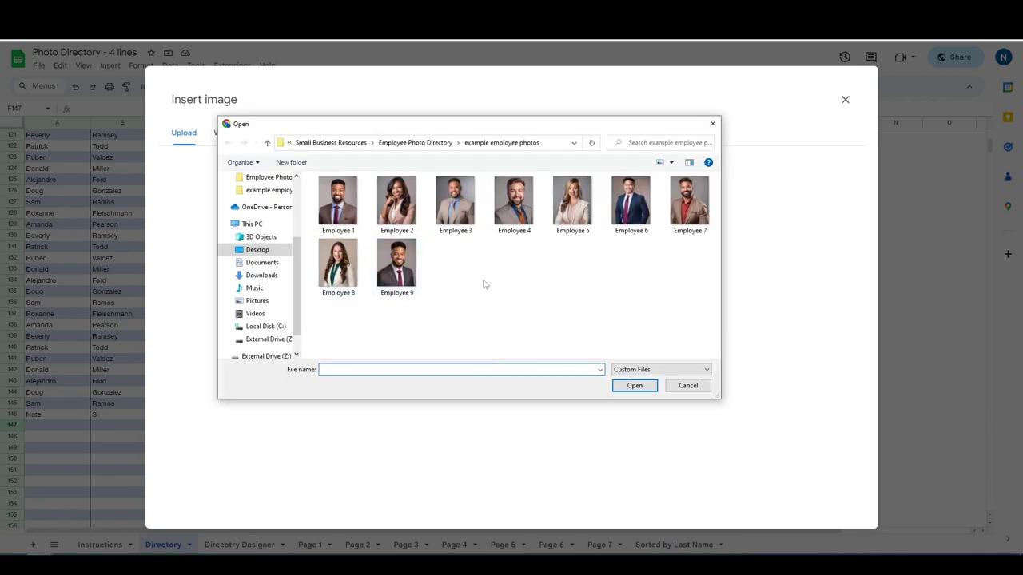
{"action": "left_click", "coordinate": [524, 219]}
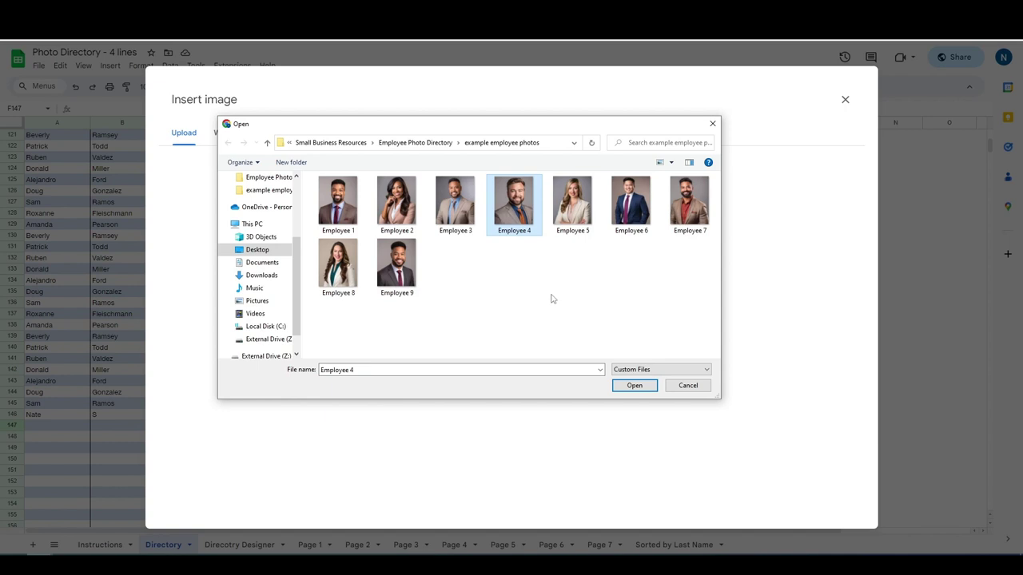
{"action": "left_click", "coordinate": [644, 388]}
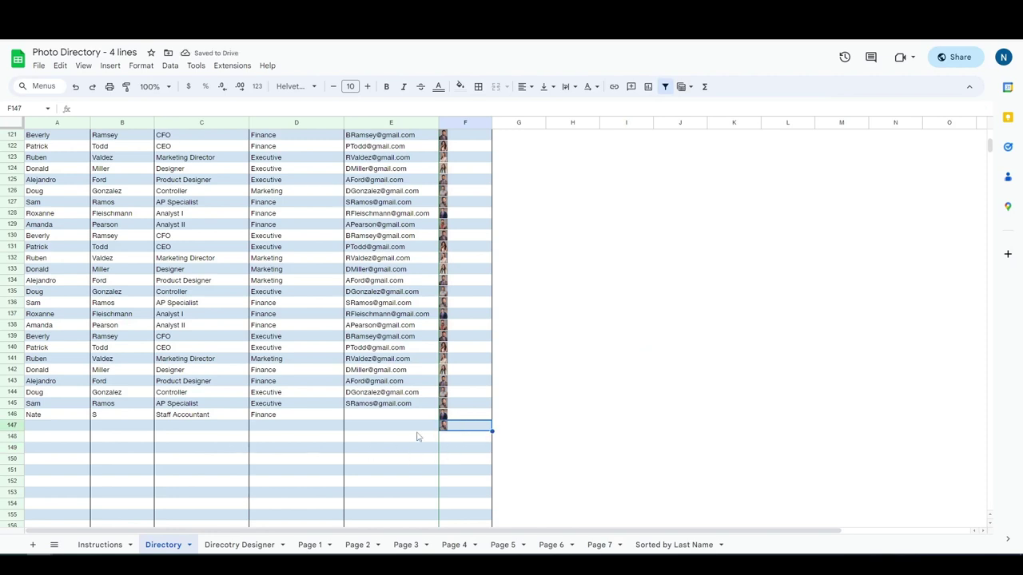
Delete the leftover photo from cell F147
{"action": "left_click_drag", "start_coordinate": [83, 427], "coordinate": [118, 433]}
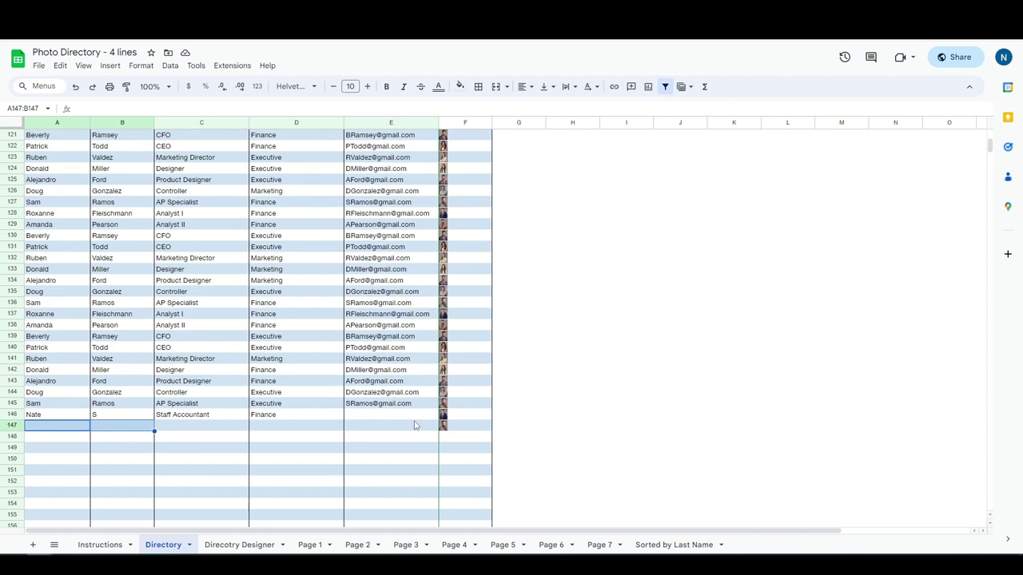
{"action": "left_click", "coordinate": [460, 426]}
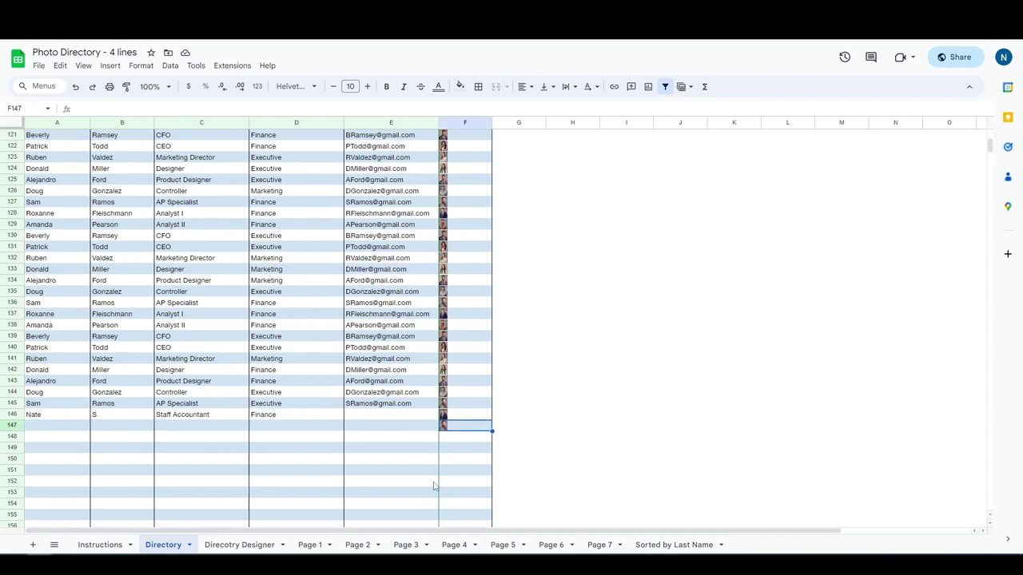
{"action": "key", "text": "Delete"}
{"action": "scroll", "coordinate": [248, 511], "scroll_direction": "up", "scroll_amount": 20}
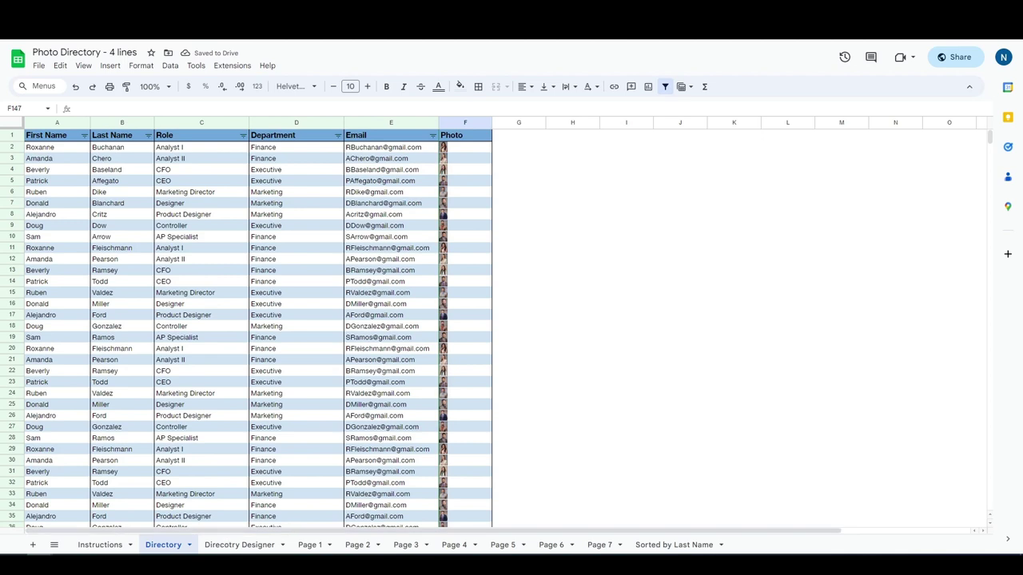
{"action": "left_click", "coordinate": [239, 545]}
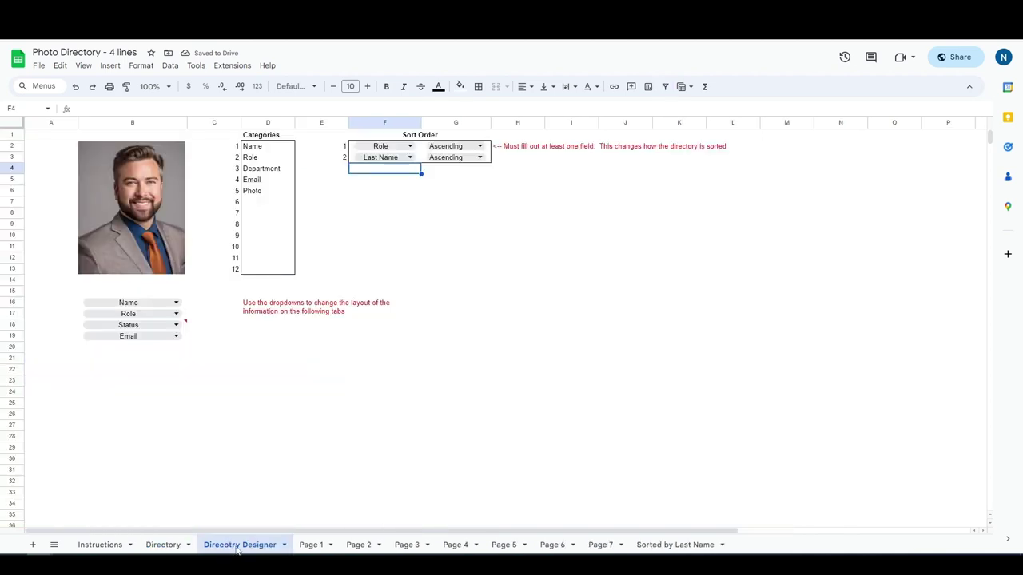
{"action": "left_click", "coordinate": [247, 329]}
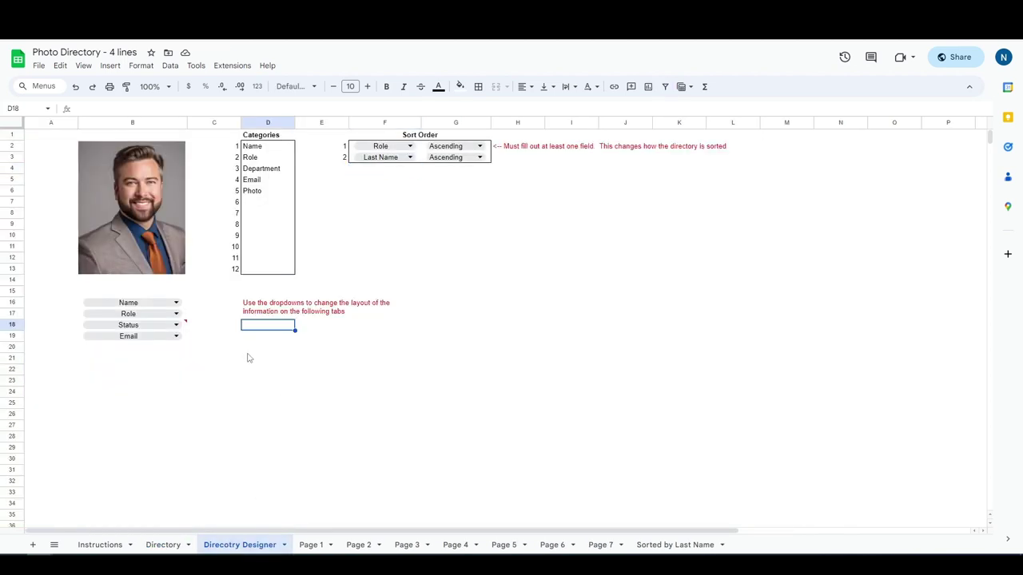
{"action": "left_click", "coordinate": [170, 547]}
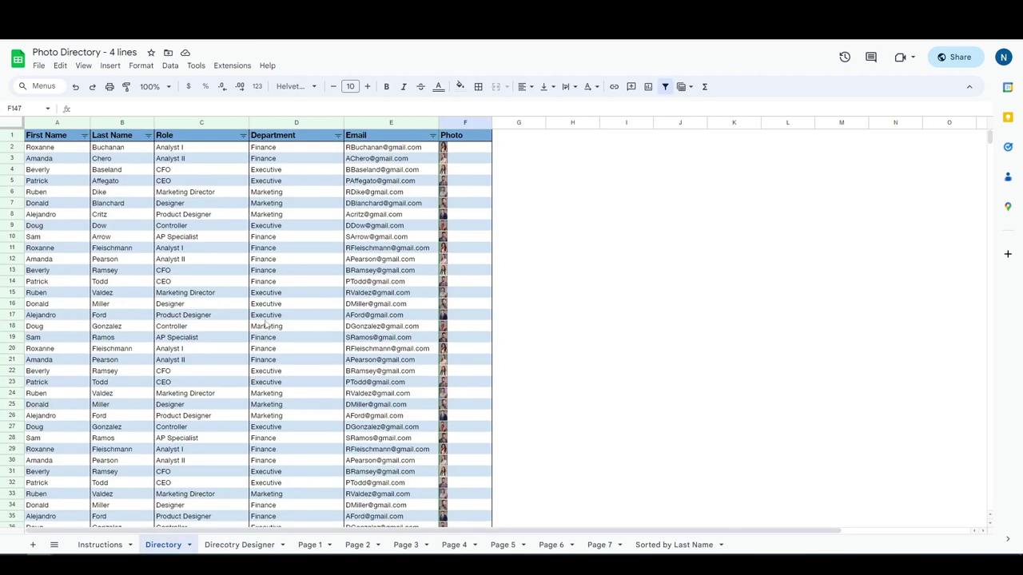
{"action": "left_click", "coordinate": [278, 140]}
{"action": "left_click", "coordinate": [180, 140]}
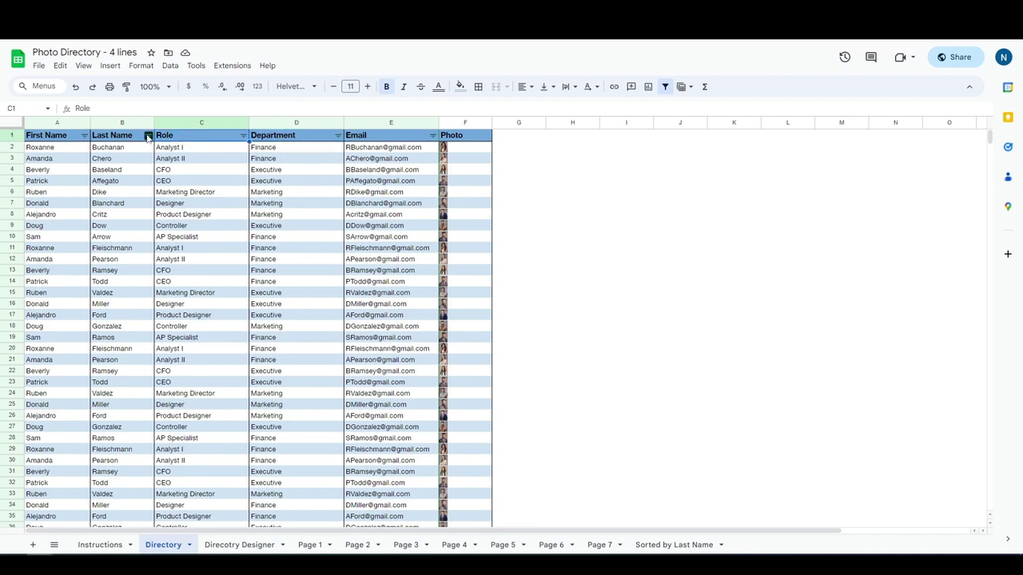
{"action": "left_click", "coordinate": [393, 141]}
{"action": "left_click", "coordinate": [58, 138]}
{"action": "left_click", "coordinate": [107, 139]}
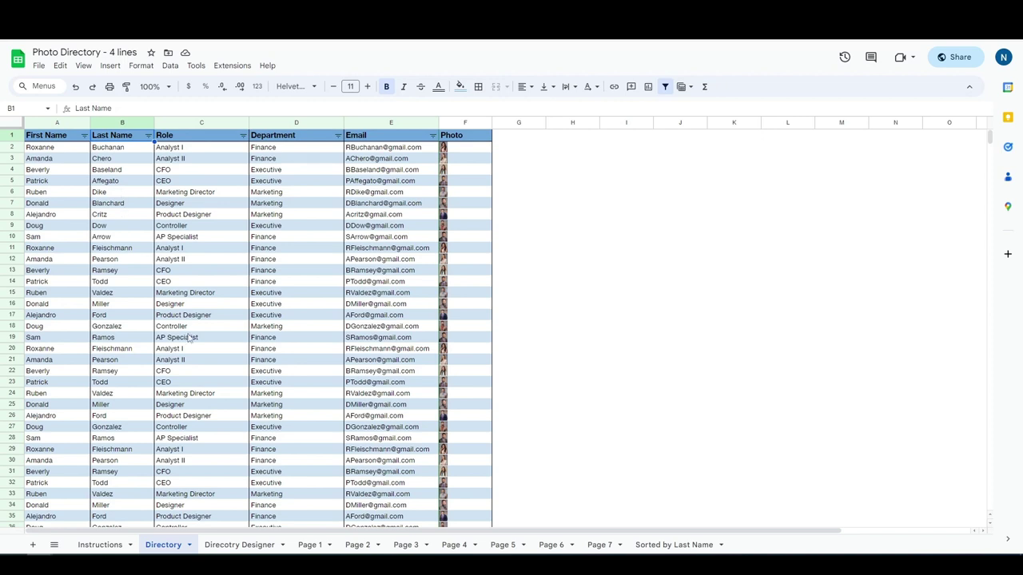
{"action": "left_click", "coordinate": [72, 161]}
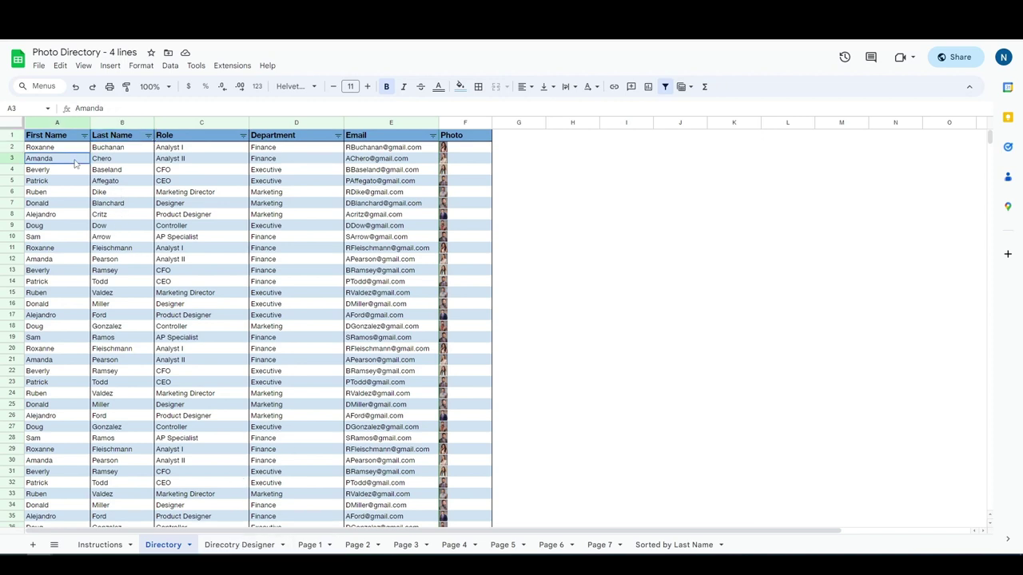
{"action": "left_click", "coordinate": [108, 159]}
{"action": "left_click", "coordinate": [63, 251]}
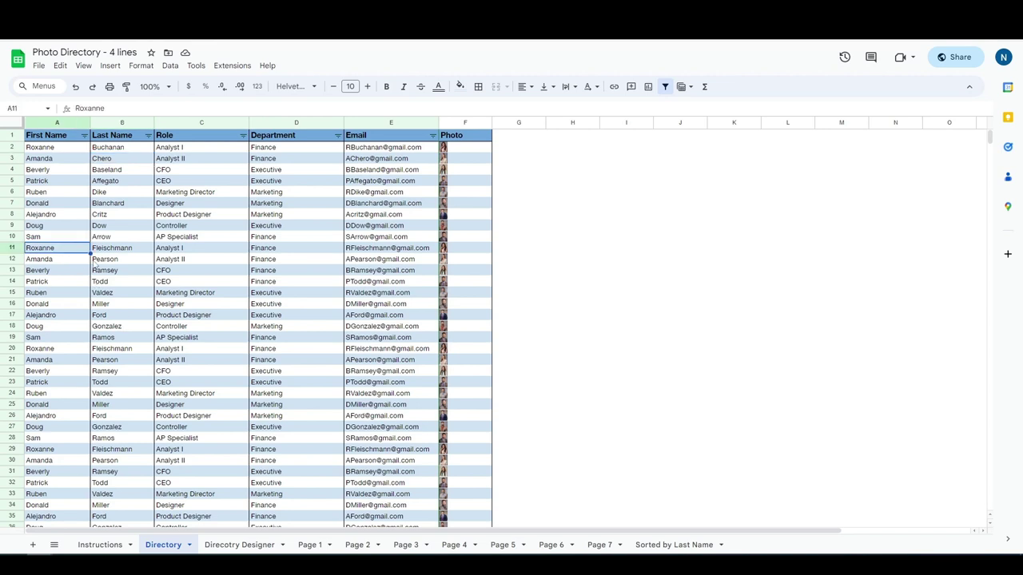
Set the B18 card line on Direcotry Designer to Department and confirm Page 1 shows departments
{"action": "left_click", "coordinate": [120, 259]}
{"action": "left_click", "coordinate": [309, 545]}
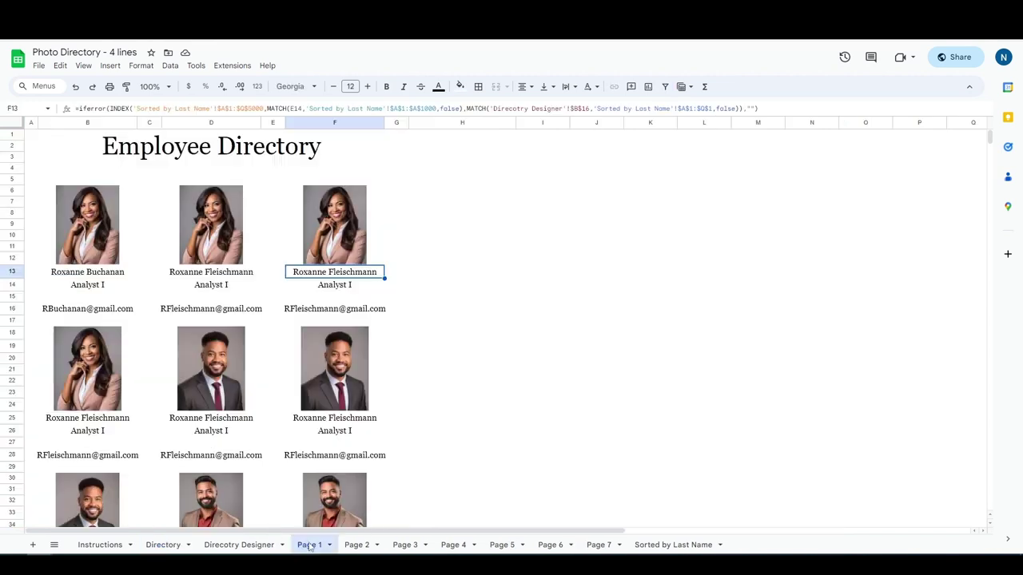
{"action": "left_click", "coordinate": [239, 545]}
{"action": "left_click", "coordinate": [193, 325]}
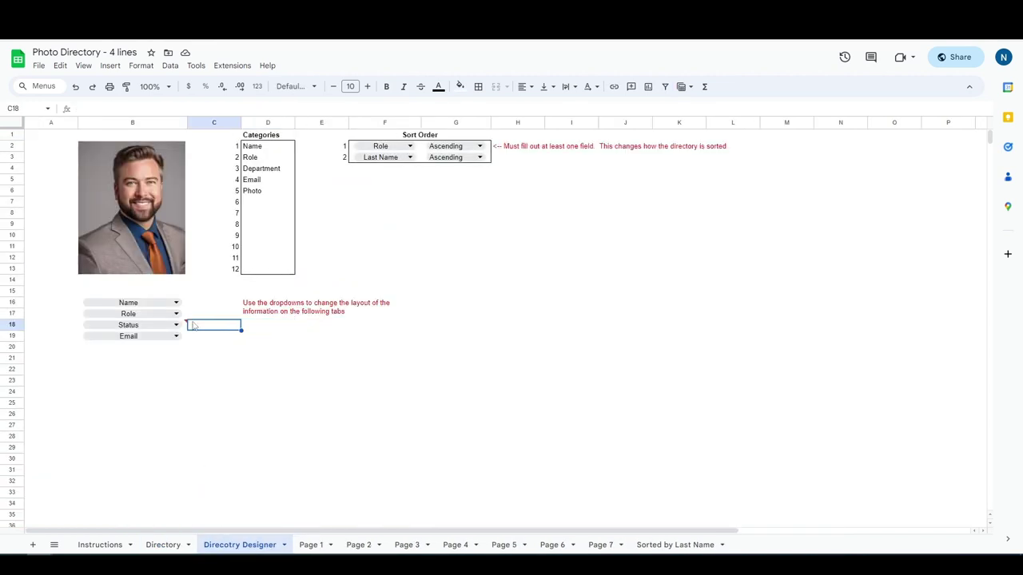
{"action": "left_click", "coordinate": [178, 328]}
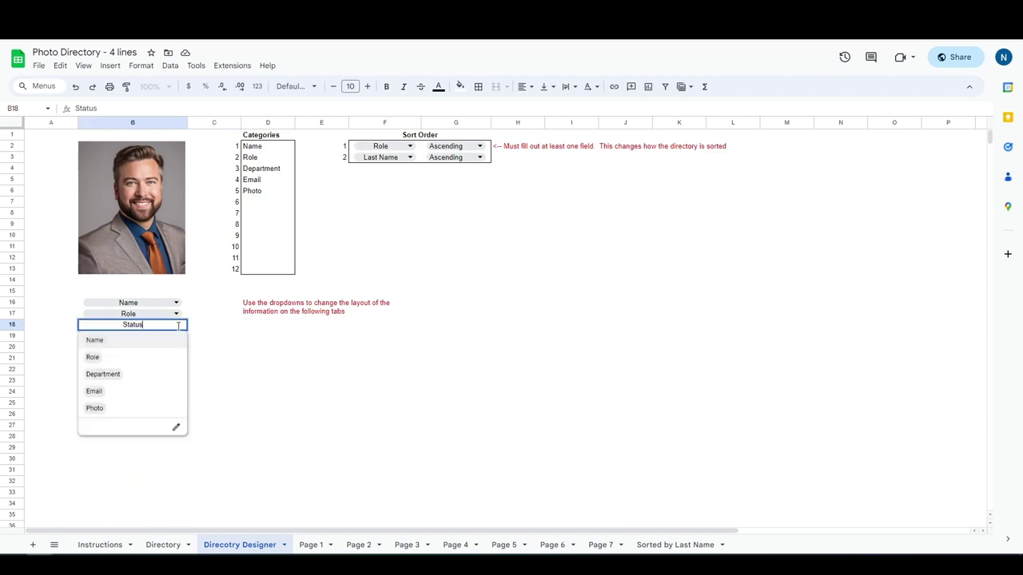
{"action": "left_click", "coordinate": [206, 303]}
{"action": "left_click", "coordinate": [176, 328]}
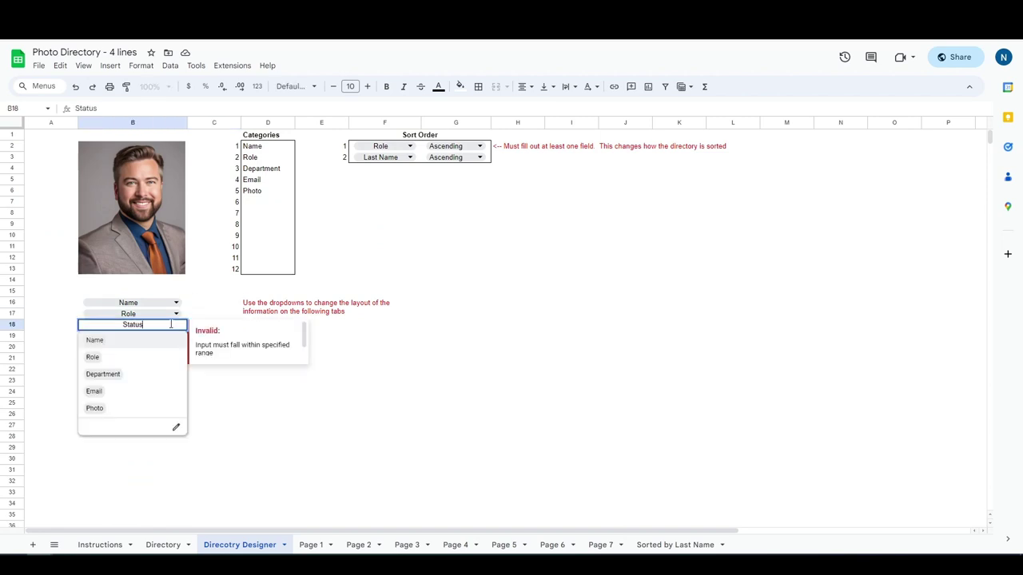
{"action": "left_click", "coordinate": [124, 373]}
{"action": "left_click", "coordinate": [191, 381]}
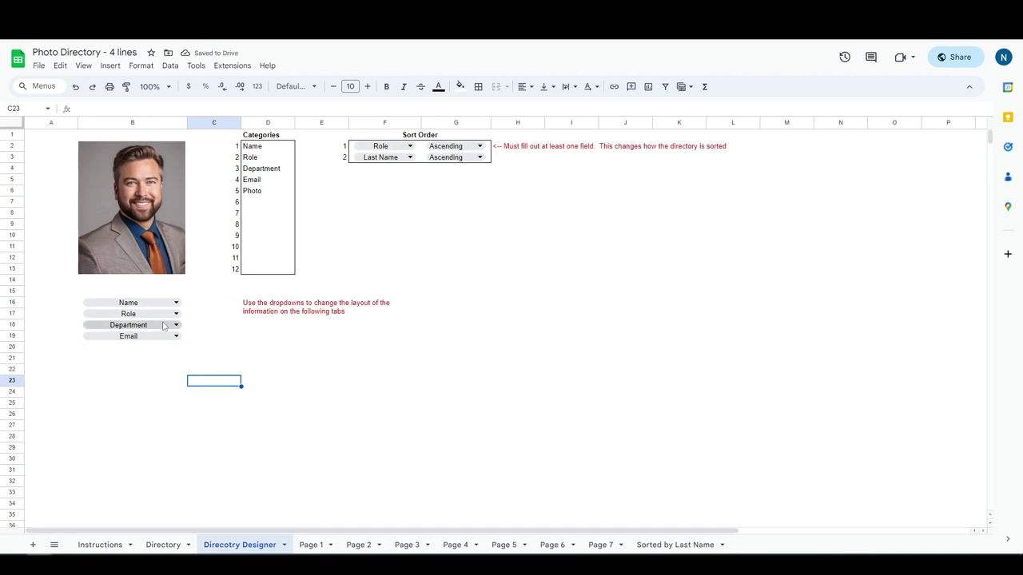
{"action": "left_click", "coordinate": [313, 545]}
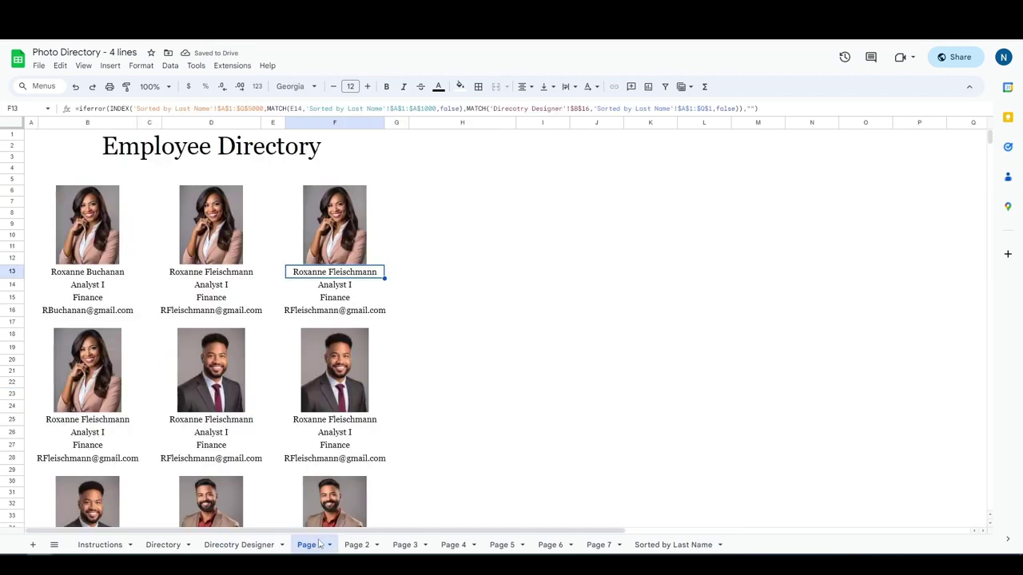
{"action": "left_click", "coordinate": [206, 299]}
Set card lines B17, B18 and B19 to Department, Email and Role
{"action": "left_click", "coordinate": [267, 545]}
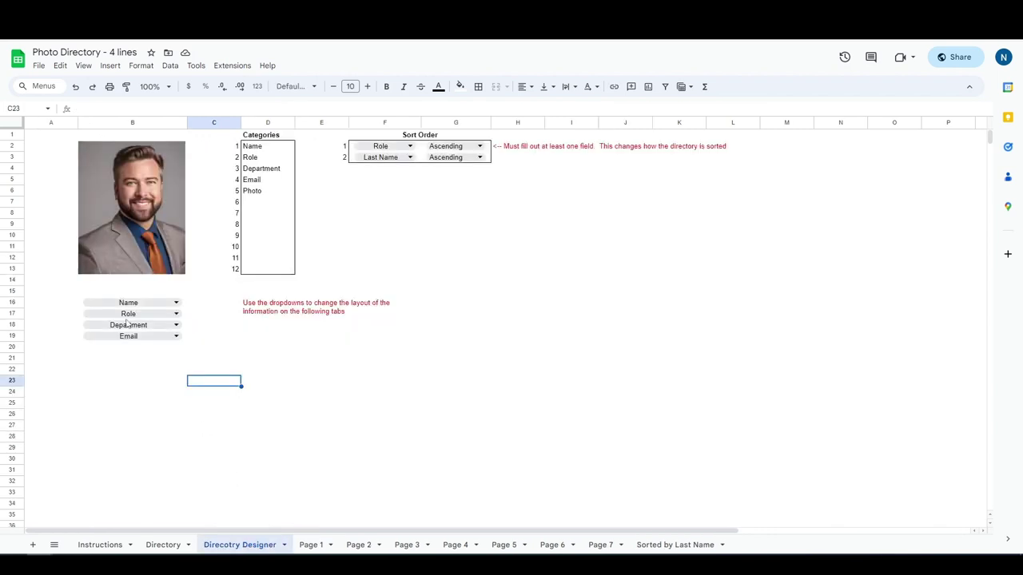
{"action": "left_click", "coordinate": [170, 317]}
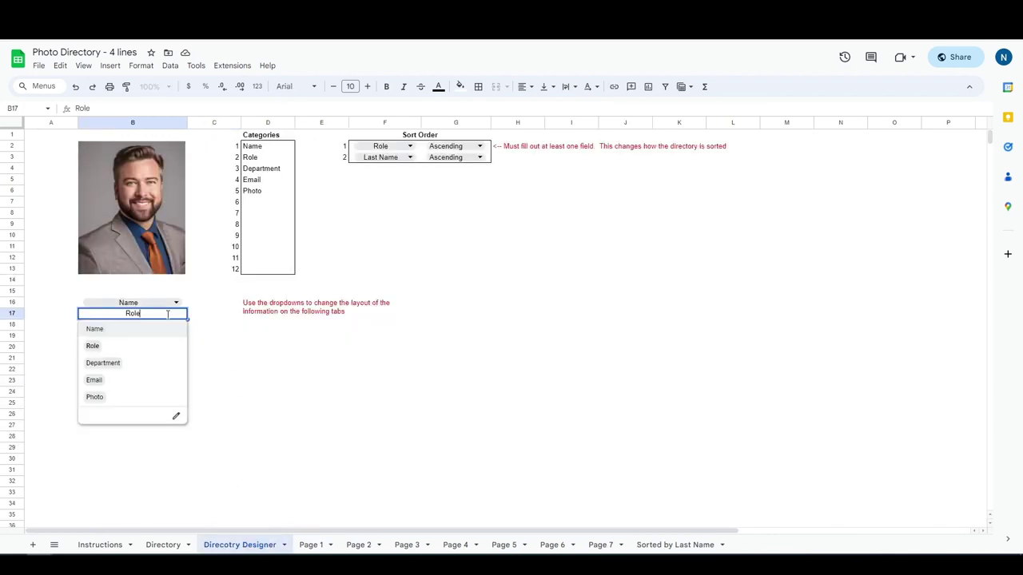
{"action": "left_click", "coordinate": [144, 359]}
{"action": "left_click", "coordinate": [156, 325]}
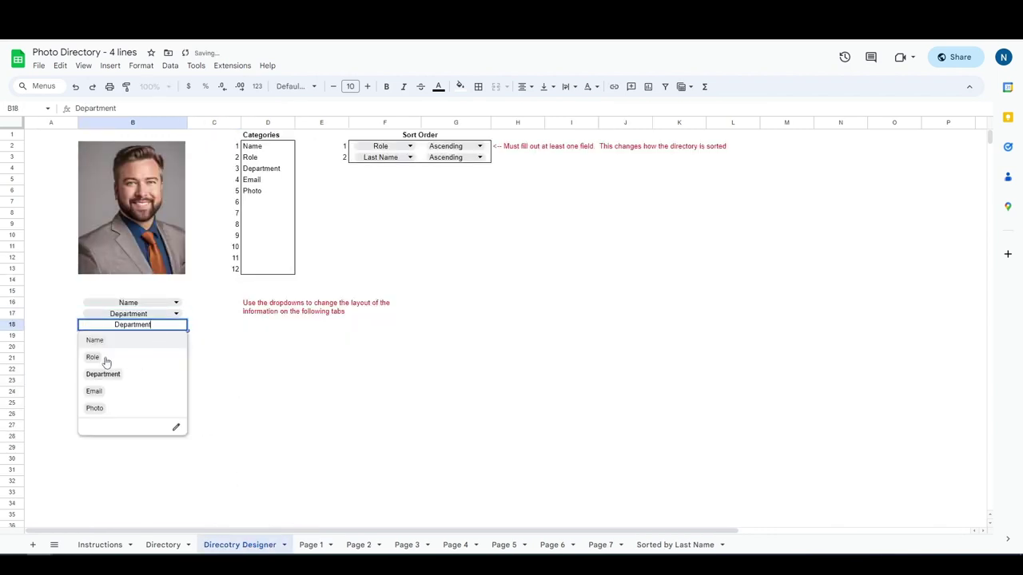
{"action": "left_click", "coordinate": [105, 358]}
{"action": "left_click", "coordinate": [173, 324]}
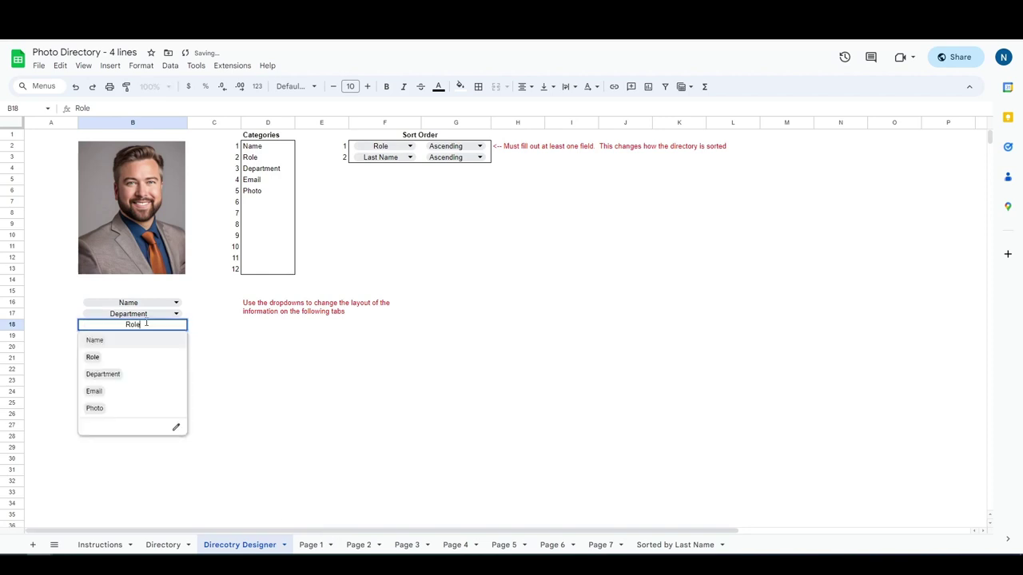
{"action": "left_click", "coordinate": [118, 401]}
{"action": "left_click", "coordinate": [176, 335]}
{"action": "left_click", "coordinate": [135, 372]}
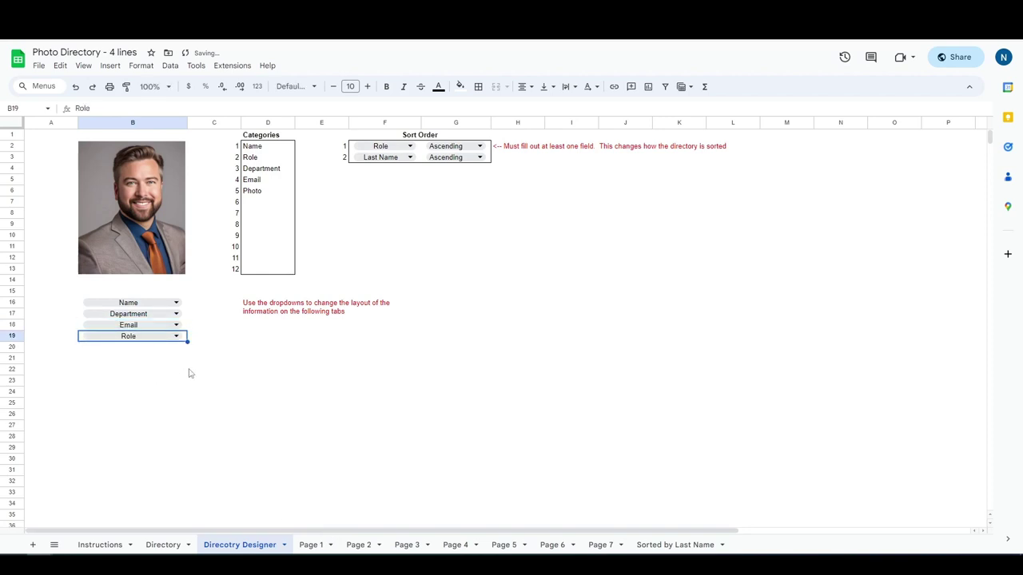
Review the reordered name, department, email and role lines on the Page 1 cards
{"action": "left_click", "coordinate": [315, 544]}
{"action": "left_click", "coordinate": [134, 325]}
{"action": "left_click", "coordinate": [133, 311]}
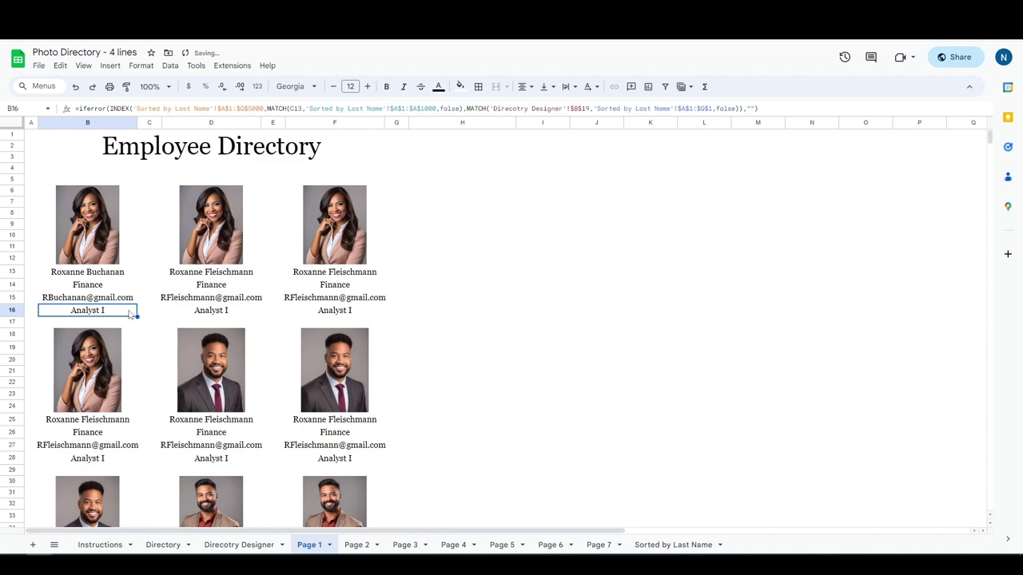
{"action": "left_click", "coordinate": [95, 289]}
{"action": "left_click", "coordinate": [107, 301]}
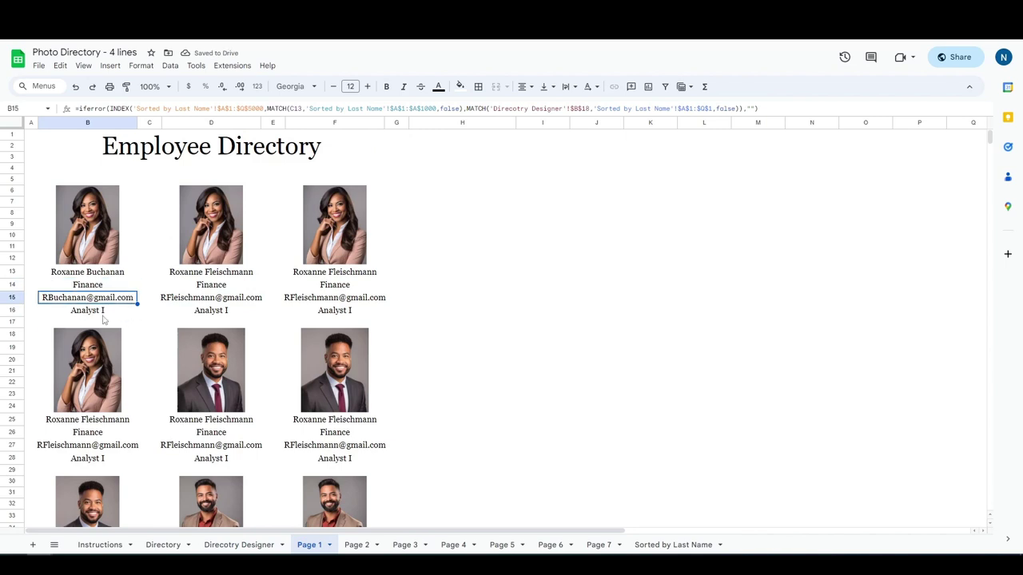
{"action": "left_click", "coordinate": [104, 311]}
{"action": "left_click", "coordinate": [236, 545]}
{"action": "left_click_drag", "start_coordinate": [196, 312], "coordinate": [248, 370]}
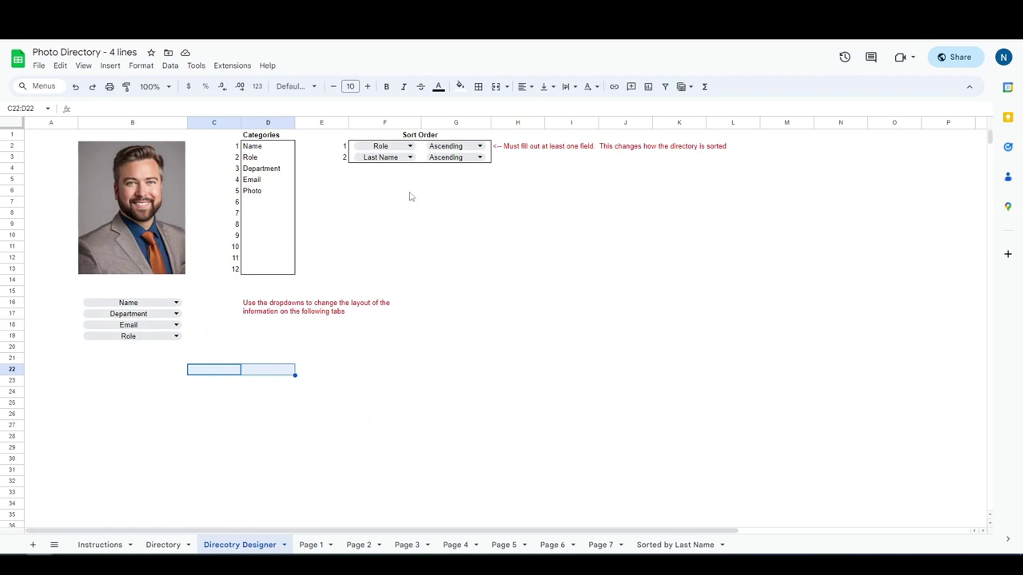
{"action": "left_click", "coordinate": [311, 545]}
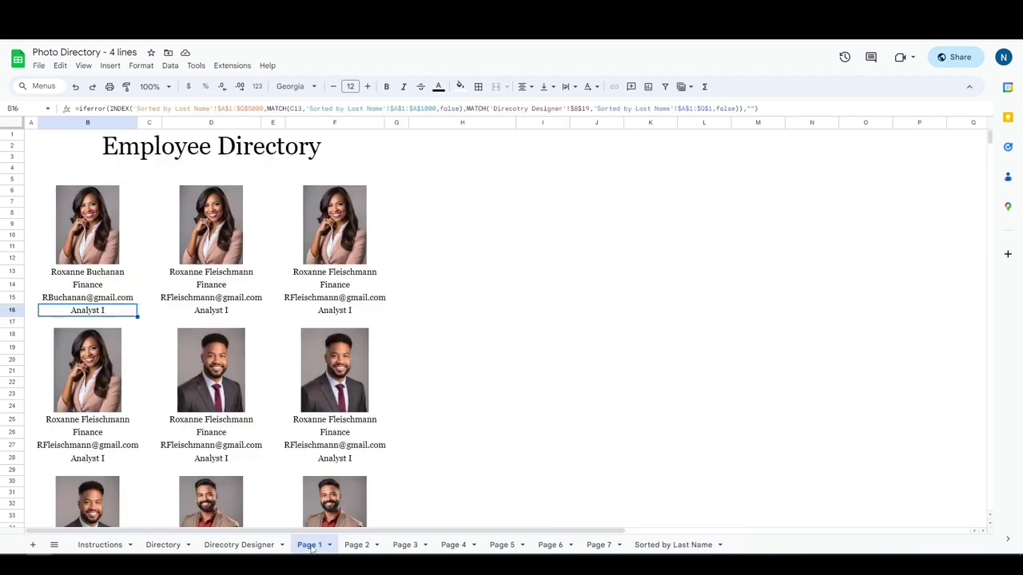
Review the Sorted by Last Name data: first names, last names like Buchanan, roles like Analyst I
{"action": "left_click", "coordinate": [674, 545]}
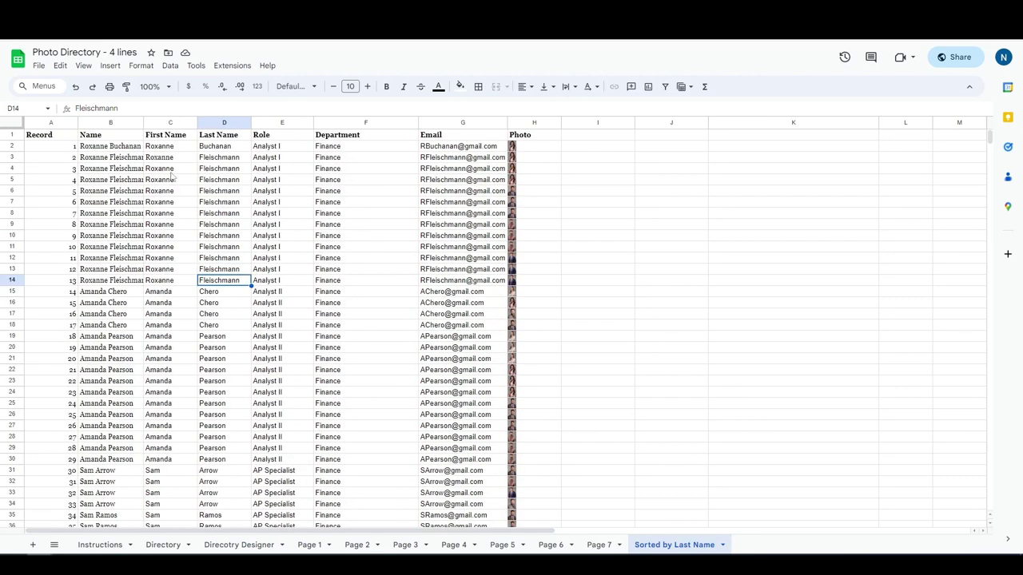
{"action": "left_click", "coordinate": [160, 147]}
{"action": "left_click", "coordinate": [165, 158]}
{"action": "left_click", "coordinate": [164, 147]}
{"action": "left_click", "coordinate": [220, 147]}
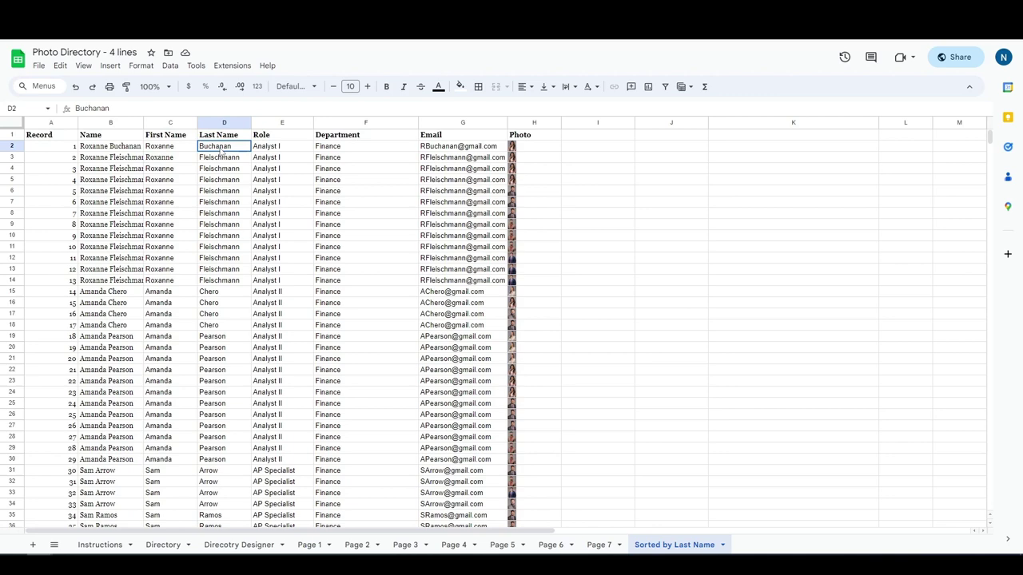
{"action": "left_click", "coordinate": [221, 157]}
{"action": "left_click", "coordinate": [270, 148]}
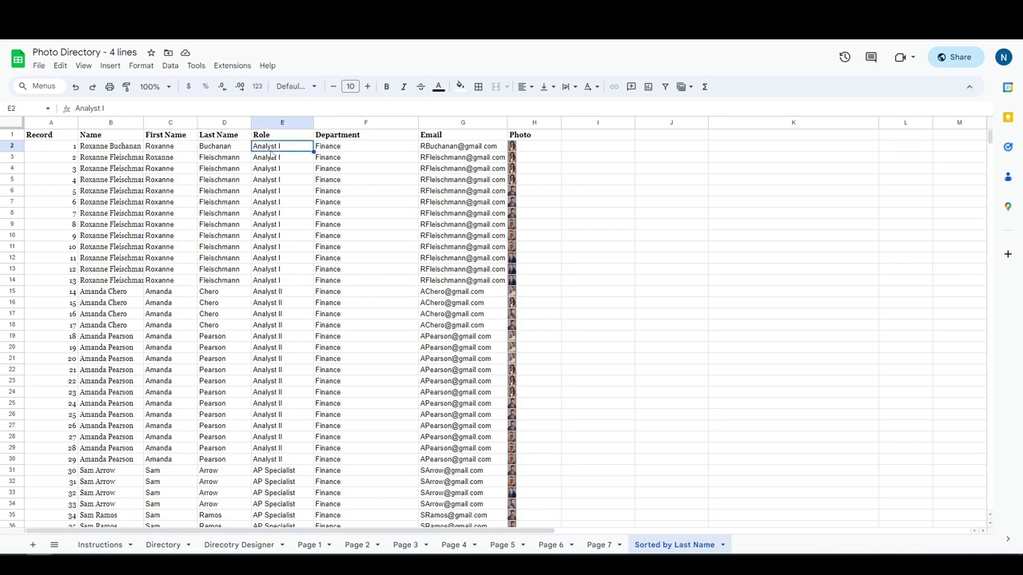
{"action": "left_click", "coordinate": [238, 545]}
{"action": "left_click", "coordinate": [408, 148]}
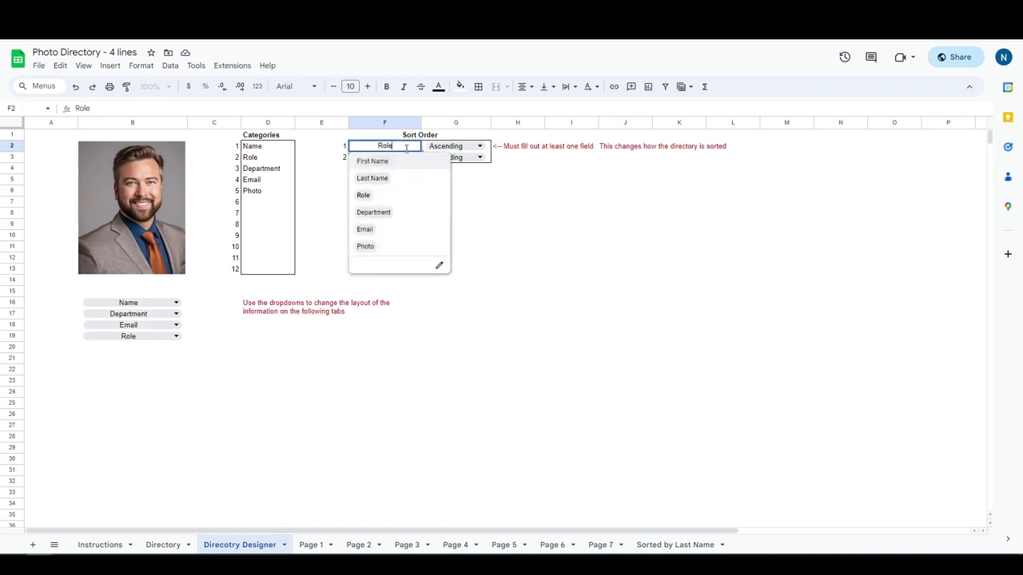
{"action": "left_click", "coordinate": [394, 183]}
{"action": "left_click", "coordinate": [417, 159]}
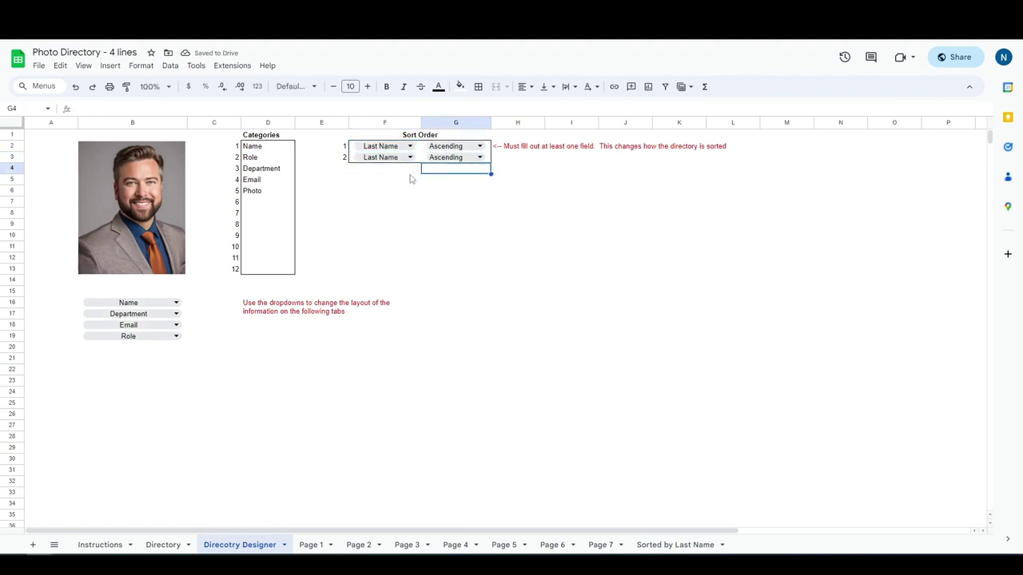
{"action": "key", "text": "Delete"}
{"action": "key", "text": "Tab"}
{"action": "key", "text": "Delete"}
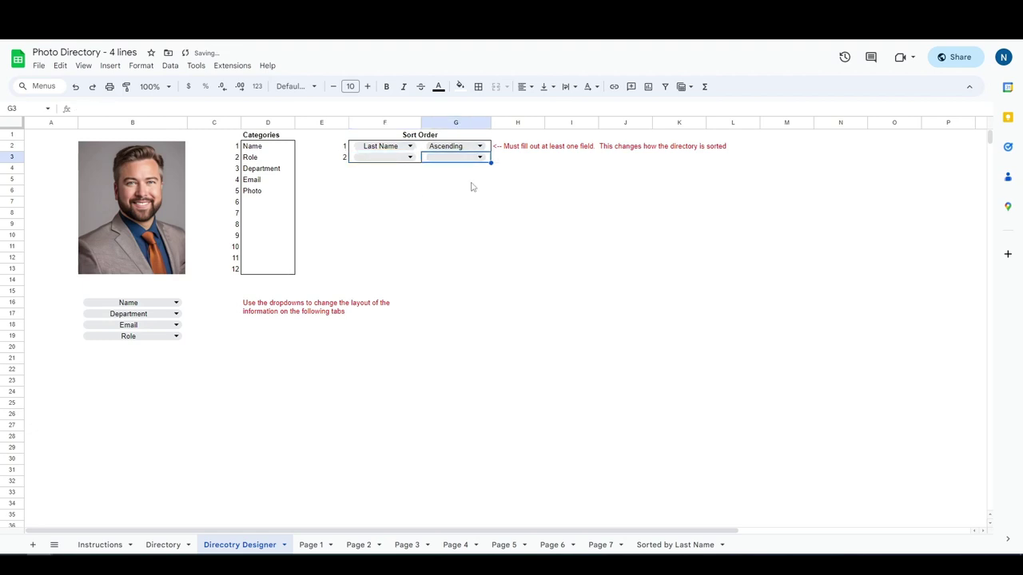
{"action": "left_click", "coordinate": [676, 545]}
{"action": "left_click_drag", "start_coordinate": [217, 152], "coordinate": [222, 316]}
{"action": "left_click", "coordinate": [218, 303]}
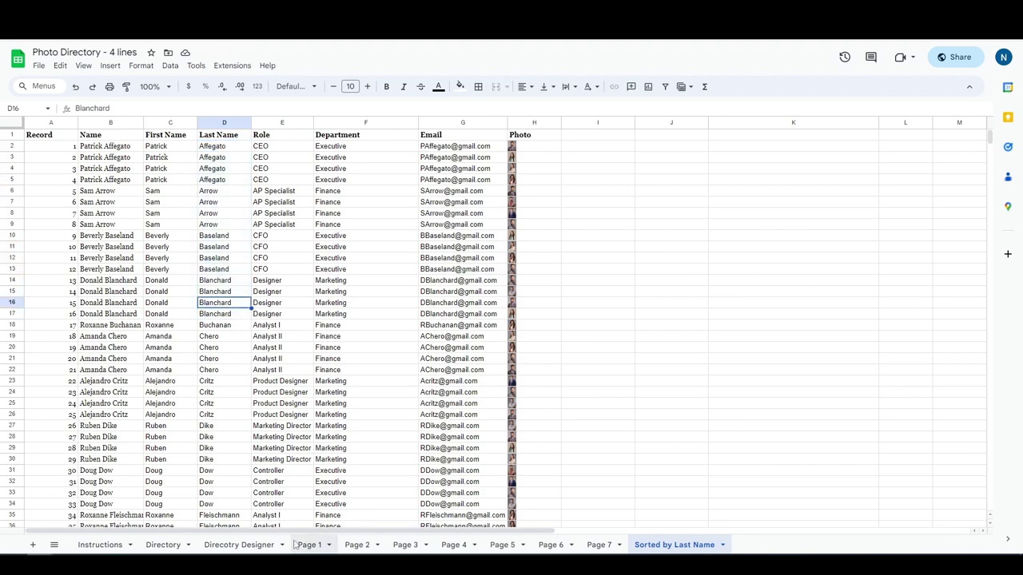
Add Department, Ascending, as the second sort level on Directory Designer
{"action": "left_click", "coordinate": [245, 548]}
{"action": "left_click", "coordinate": [395, 158]}
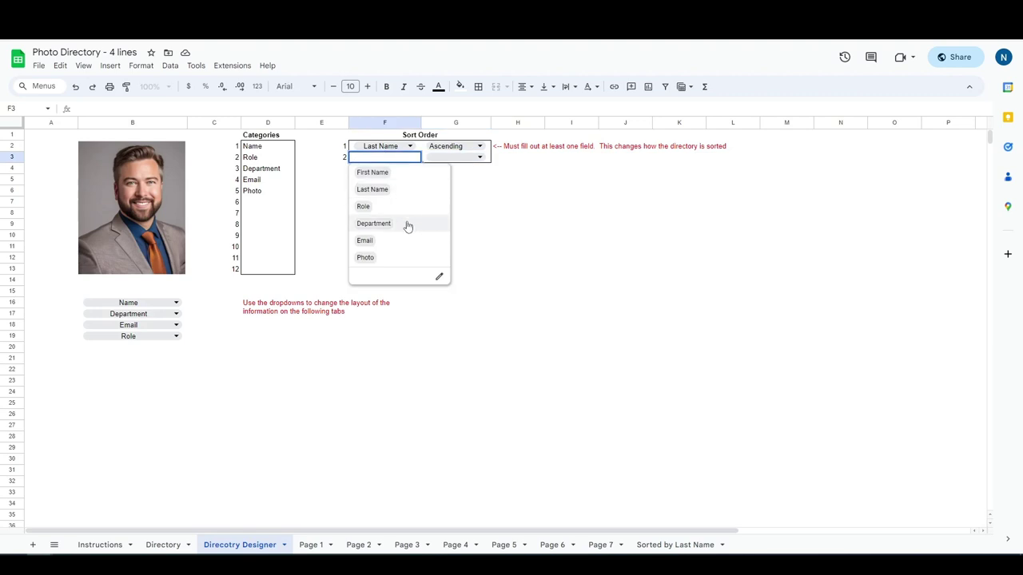
{"action": "left_click", "coordinate": [374, 224]}
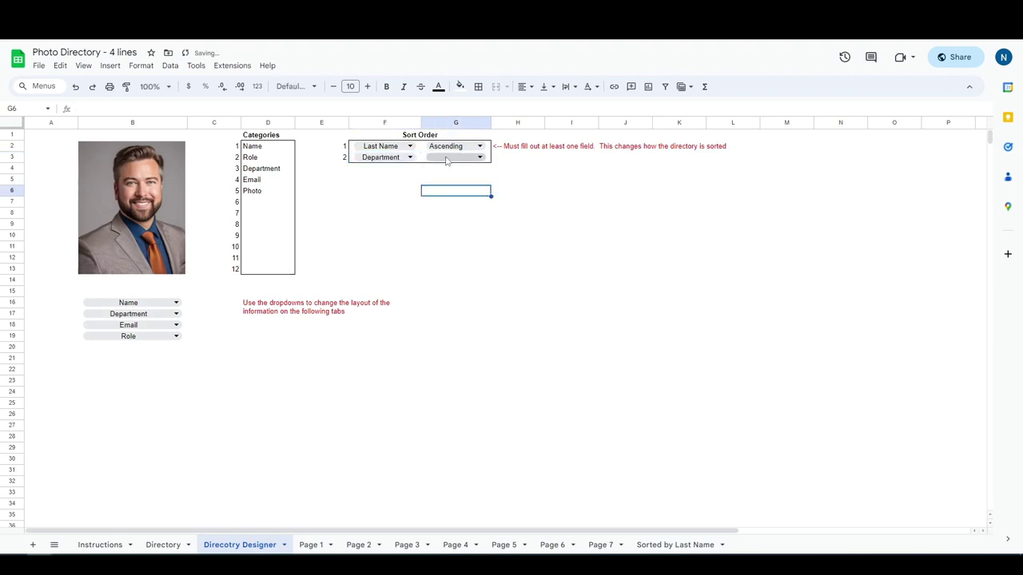
{"action": "left_click", "coordinate": [446, 158]}
{"action": "left_click", "coordinate": [466, 173]}
{"action": "left_click", "coordinate": [416, 183]}
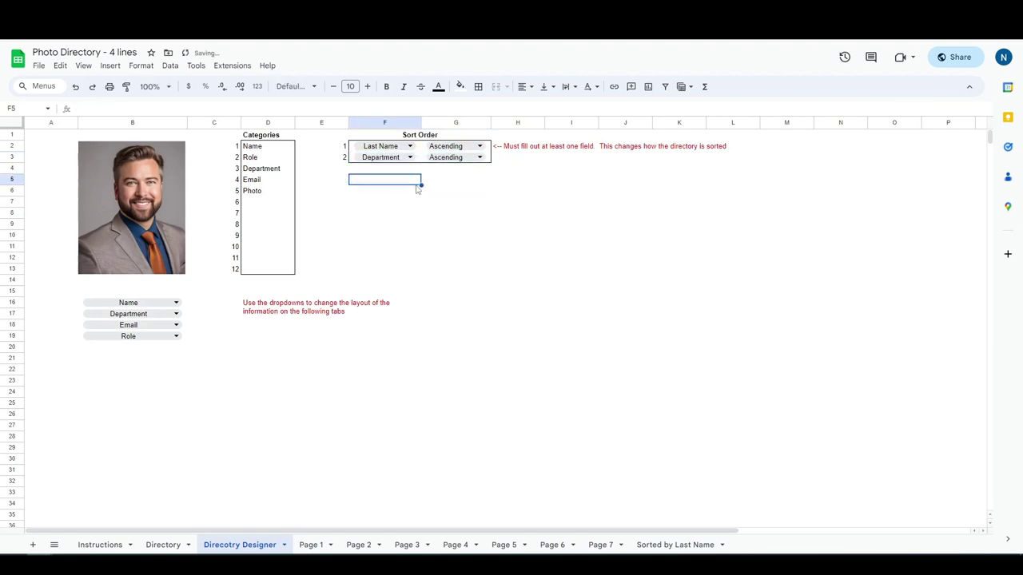
Check how the Affegato and Ford last-name groups are ordered by department in Sorted by Last Name
{"action": "left_click", "coordinate": [674, 545]}
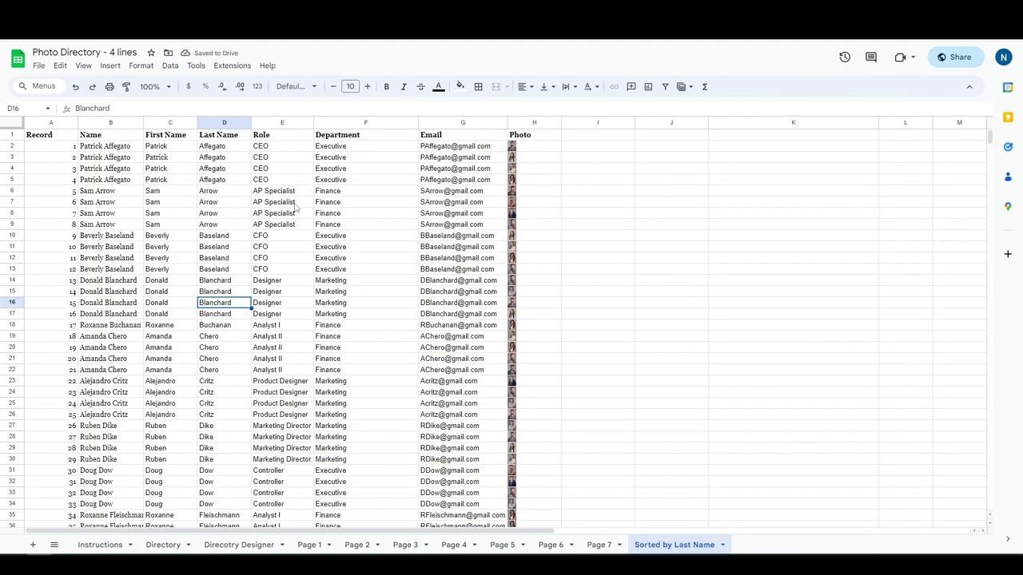
{"action": "left_click_drag", "start_coordinate": [211, 146], "coordinate": [216, 168]}
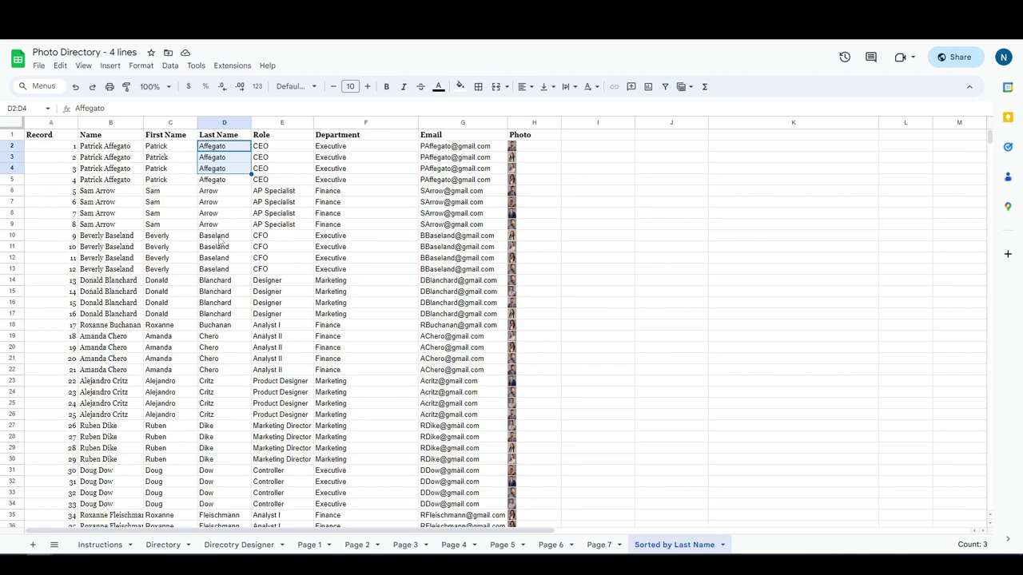
{"action": "scroll", "coordinate": [237, 381], "scroll_direction": "down", "scroll_amount": 6}
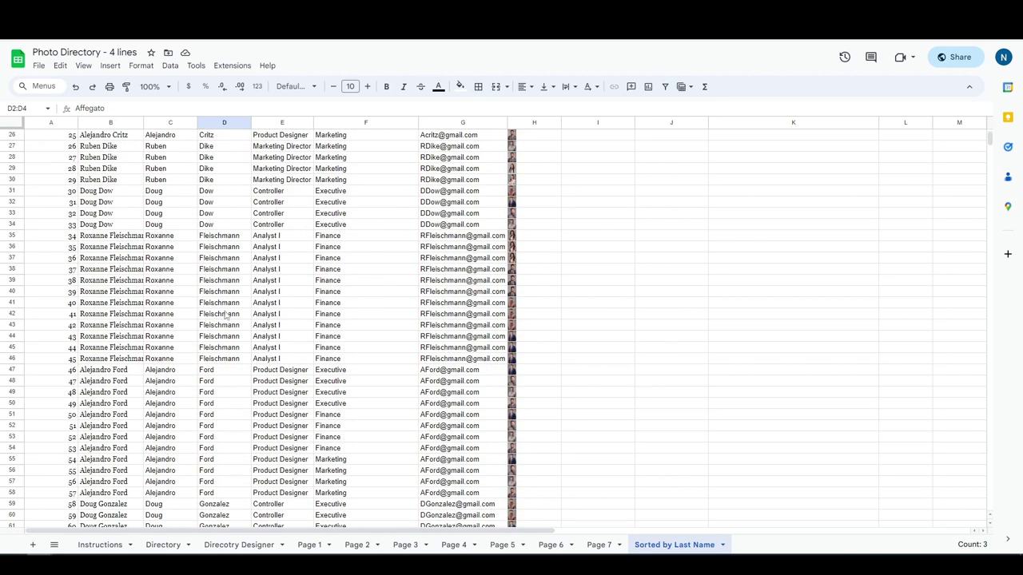
{"action": "left_click_drag", "start_coordinate": [223, 237], "coordinate": [245, 361]}
{"action": "scroll", "coordinate": [234, 387], "scroll_direction": "down", "scroll_amount": 1}
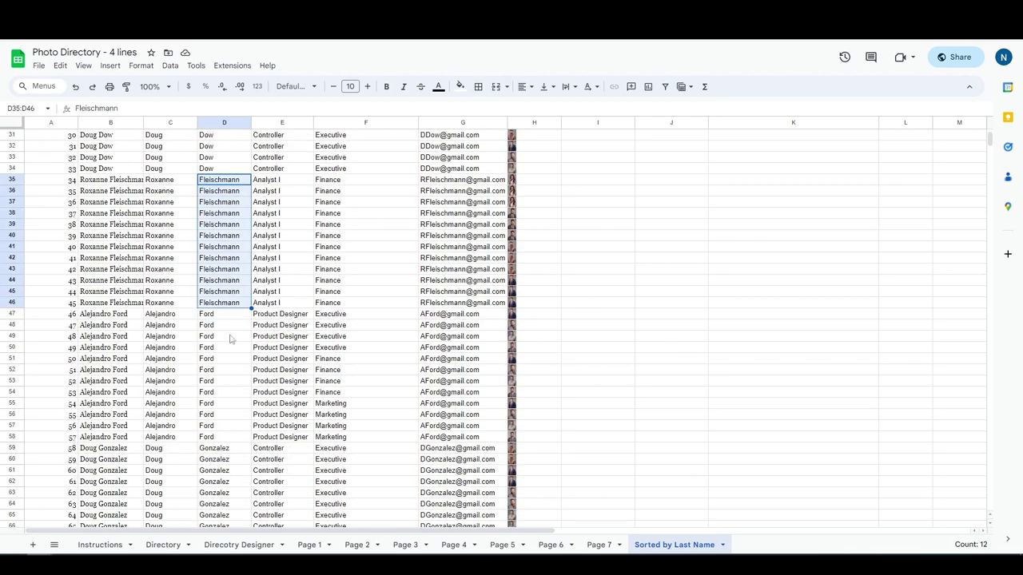
{"action": "left_click_drag", "start_coordinate": [231, 318], "coordinate": [234, 433]}
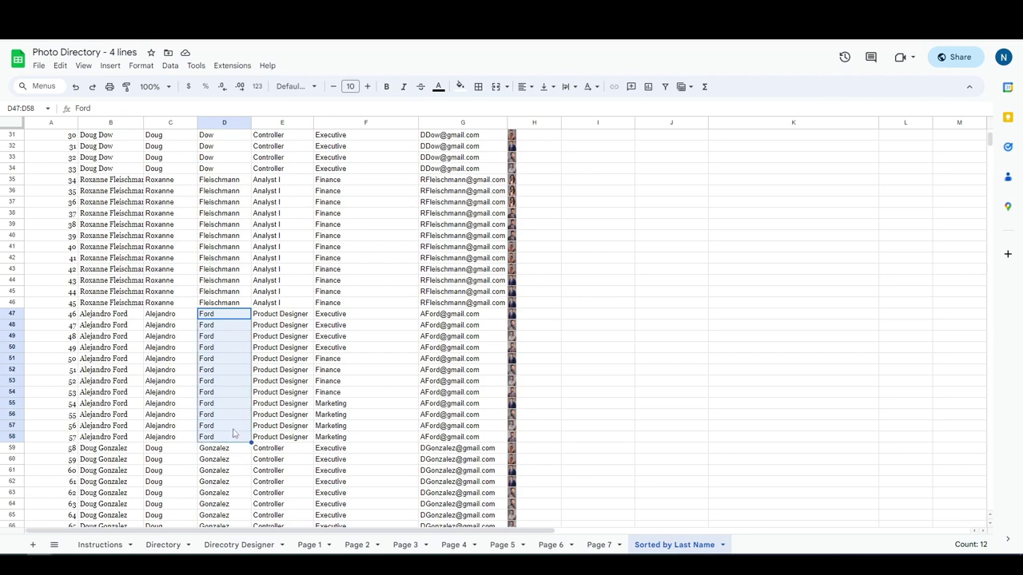
{"action": "left_click", "coordinate": [229, 335]}
{"action": "left_click_drag", "start_coordinate": [230, 320], "coordinate": [240, 426]}
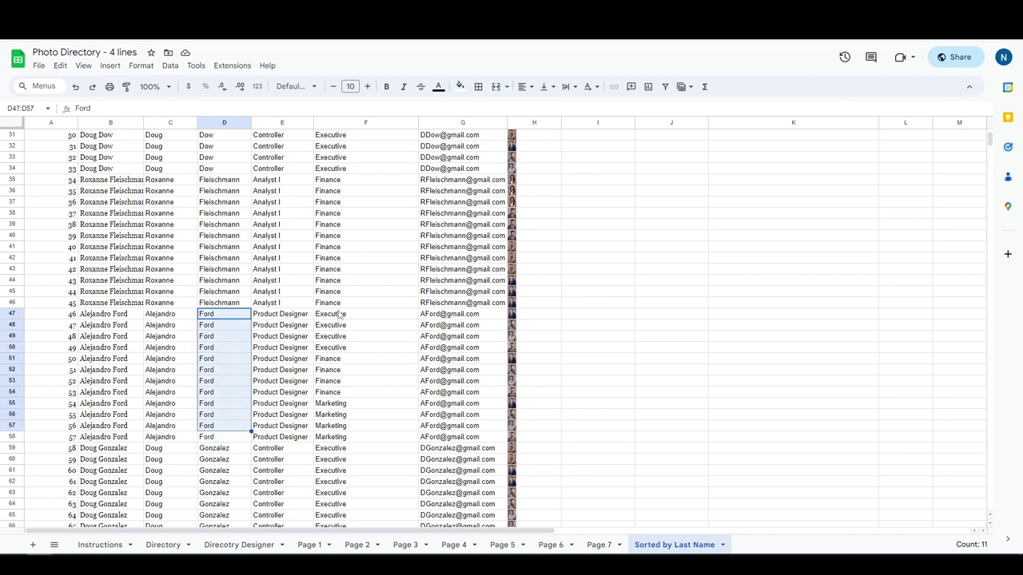
{"action": "left_click", "coordinate": [341, 315]}
{"action": "left_click_drag", "start_coordinate": [341, 316], "coordinate": [330, 441]}
Clear the second sort field and direction in F3 and G3 on Directory Designer
{"action": "left_click", "coordinate": [244, 547]}
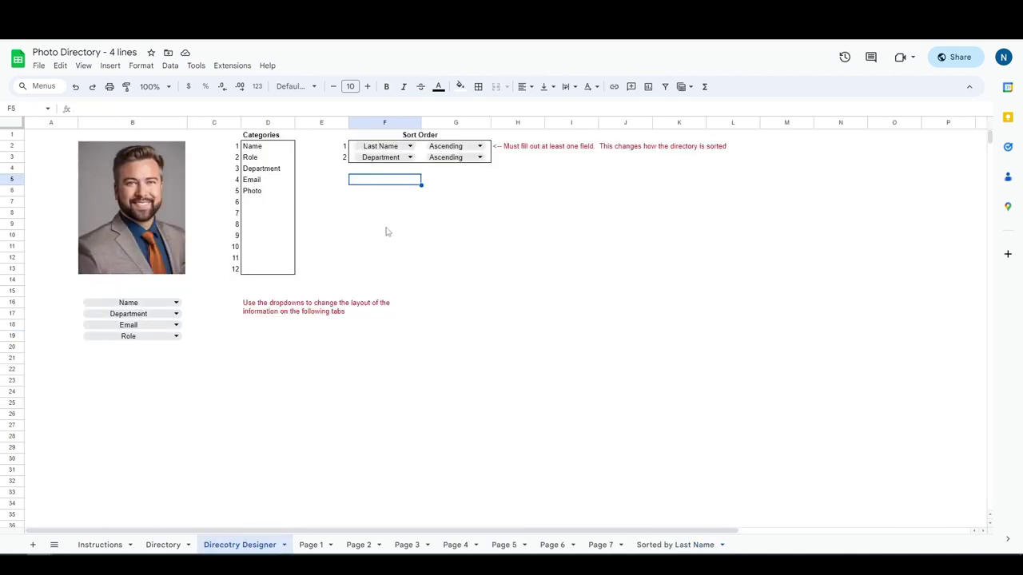
{"action": "left_click", "coordinate": [419, 160]}
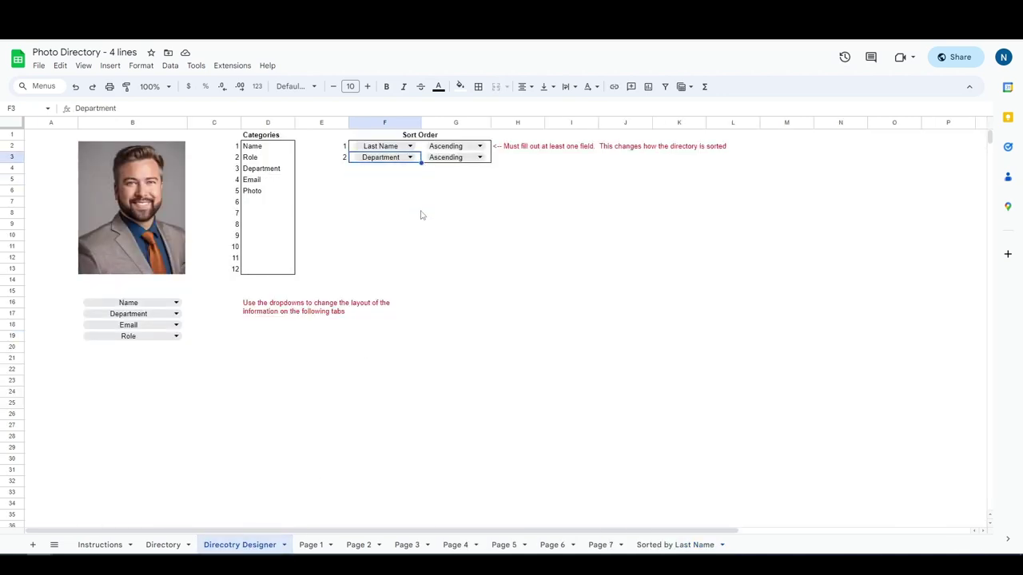
{"action": "key", "text": "Delete"}
{"action": "left_click", "coordinate": [425, 161]}
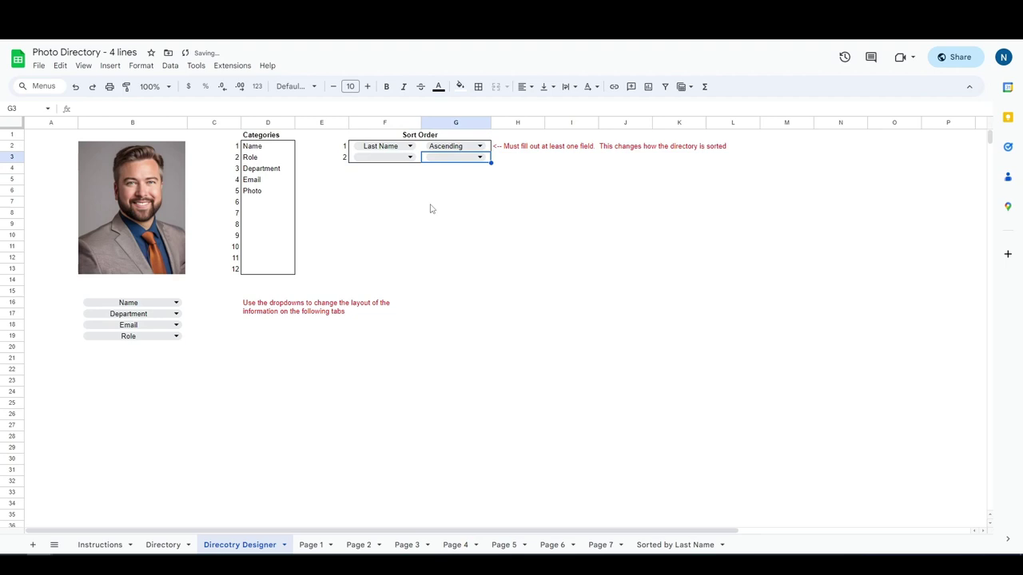
{"action": "key", "text": "Delete"}
Switch between the Page 1 and Page 2 directory sheets, ending on Page 1
{"action": "left_click", "coordinate": [313, 547]}
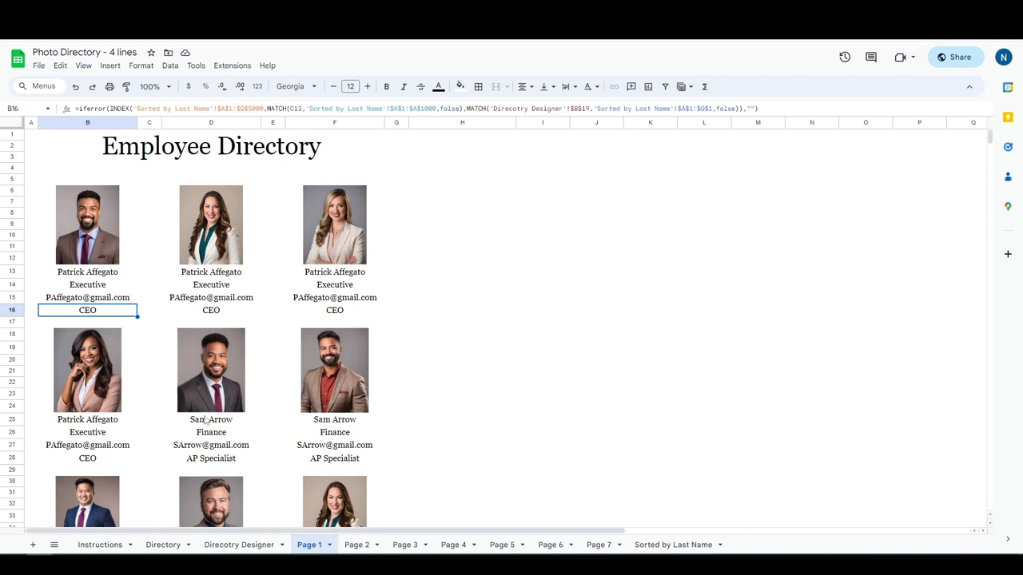
{"action": "key", "text": "Up"}
{"action": "key", "text": "Up"}
{"action": "key", "text": "Up"}
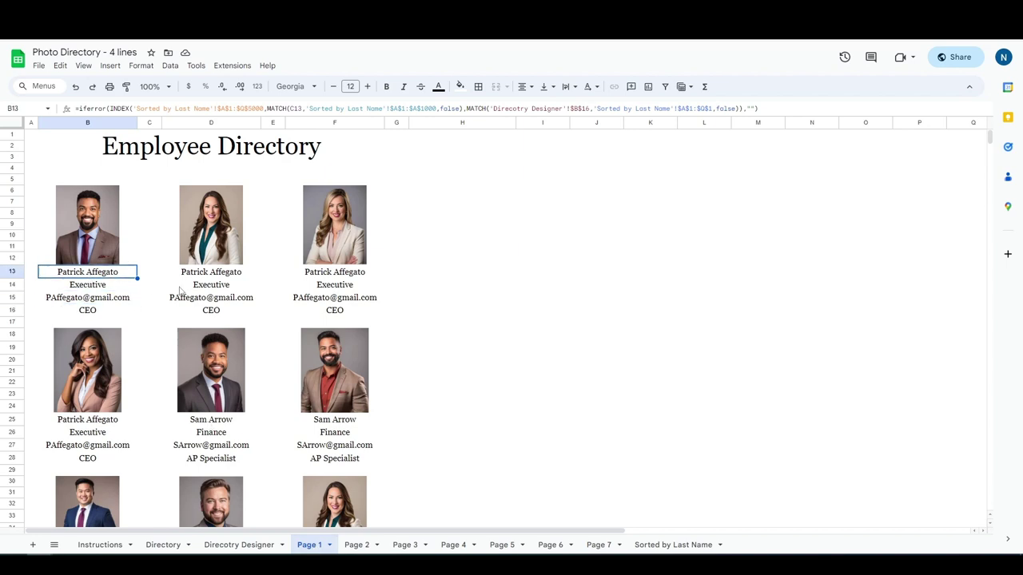
{"action": "left_click", "coordinate": [181, 292]}
{"action": "key", "text": "ctrl+shift+Page_Down"}
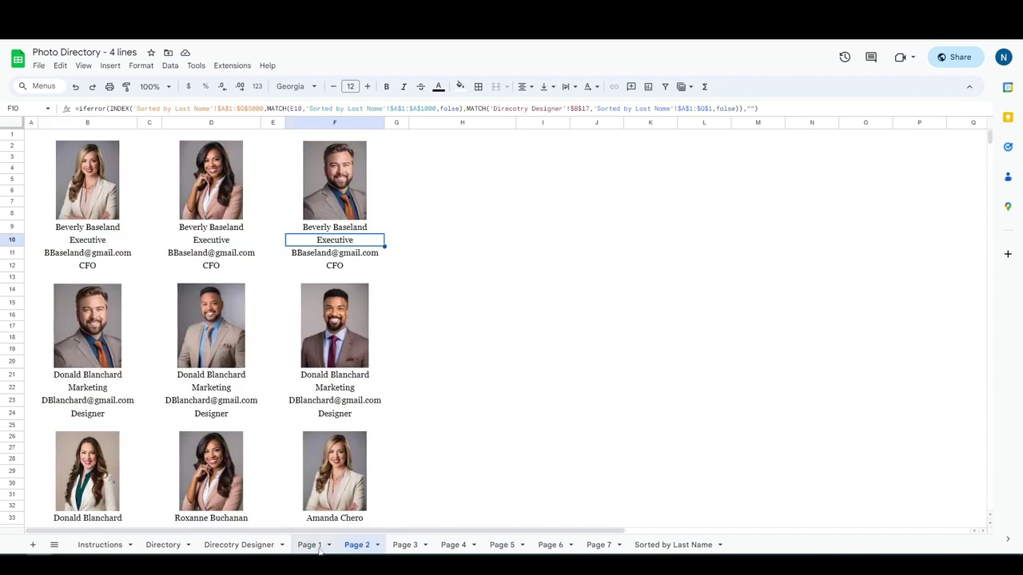
{"action": "left_click", "coordinate": [319, 548]}
{"action": "left_click", "coordinate": [352, 546]}
{"action": "left_click", "coordinate": [323, 547]}
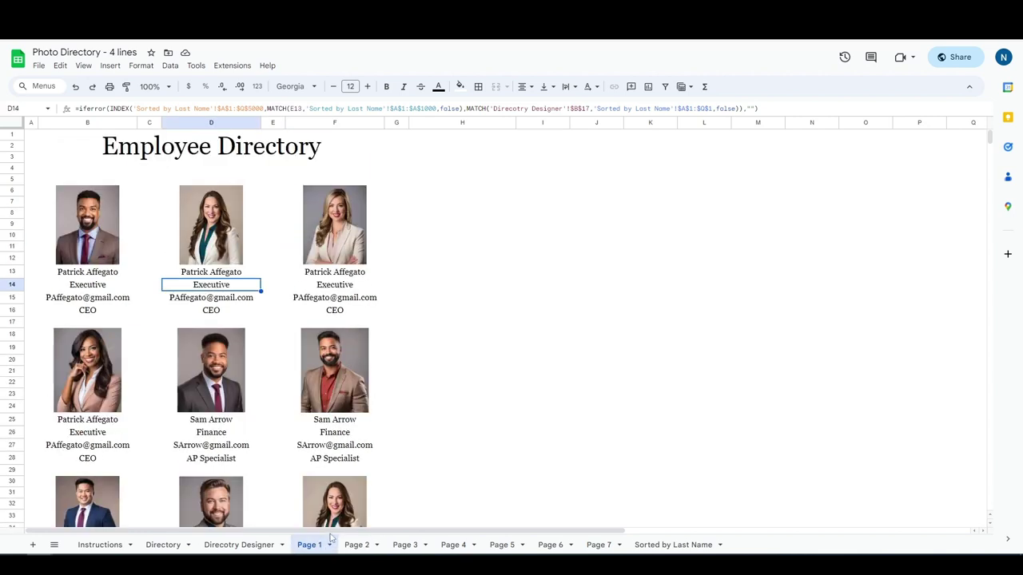
Test font sizes 13 down to 10 on the first row of cards, returning to 12
{"action": "left_click_drag", "start_coordinate": [87, 274], "coordinate": [384, 316]}
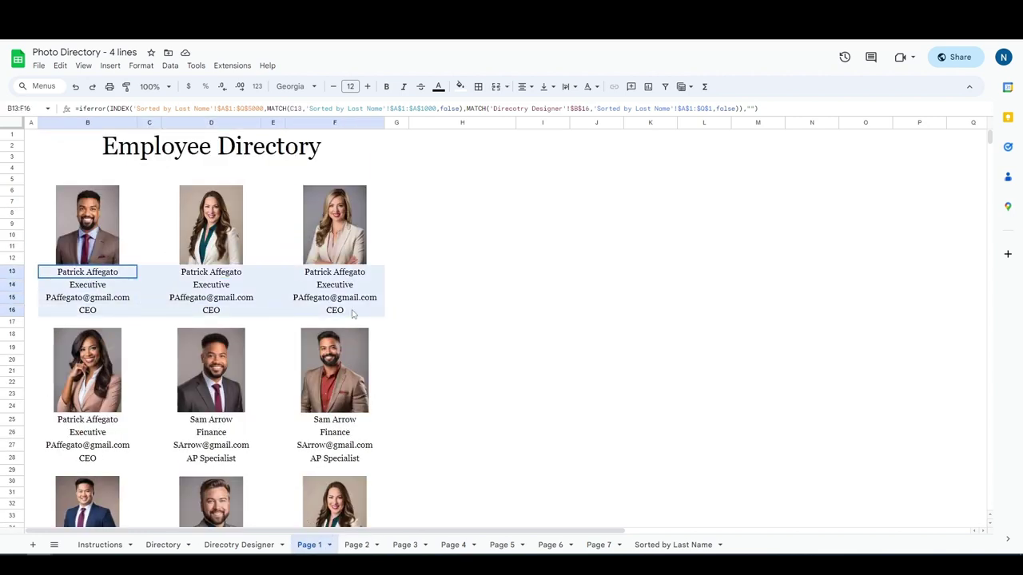
{"action": "left_click", "coordinate": [368, 86]}
{"action": "left_click", "coordinate": [334, 86]}
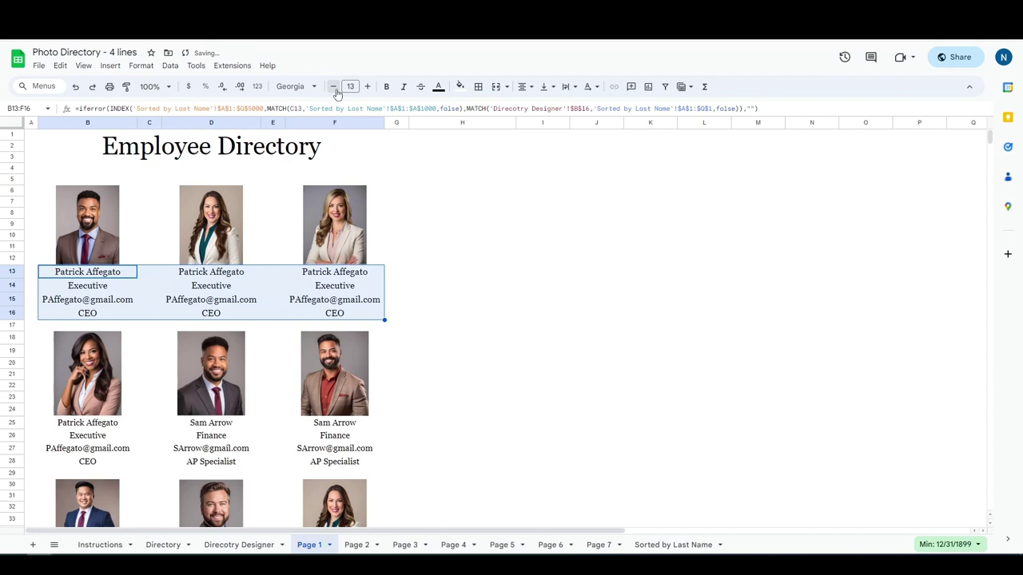
{"action": "left_click", "coordinate": [334, 87]}
{"action": "left_click", "coordinate": [334, 87]}
{"action": "left_click", "coordinate": [367, 86]}
{"action": "left_click", "coordinate": [367, 86]}
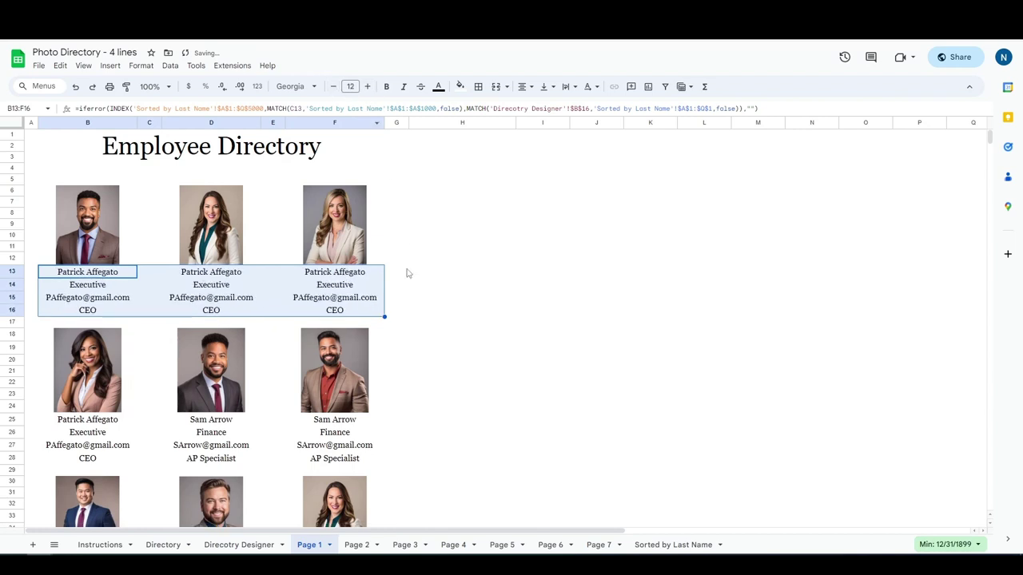
Check Pages 7 and 6, confirm Directory data ends at row 146, then return to Page 7
{"action": "left_click", "coordinate": [596, 546]}
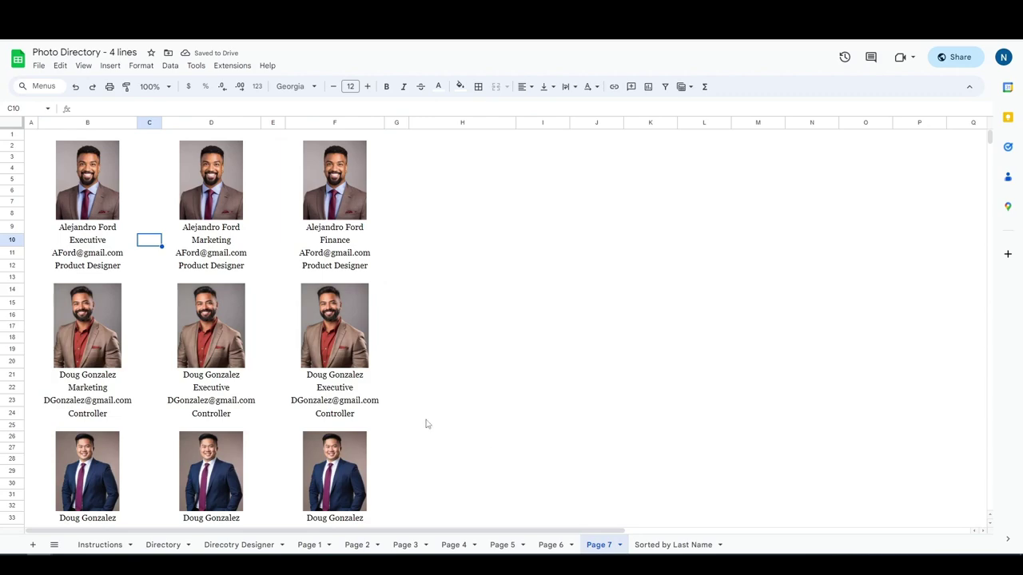
{"action": "left_click", "coordinate": [551, 545]}
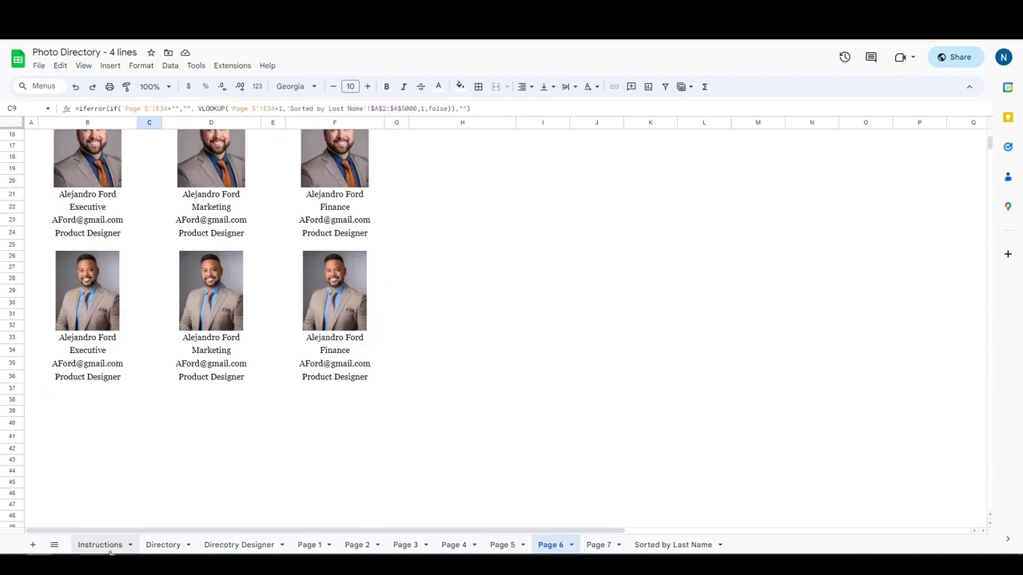
{"action": "left_click", "coordinate": [154, 546]}
{"action": "scroll", "coordinate": [209, 431], "scroll_direction": "down", "scroll_amount": 15}
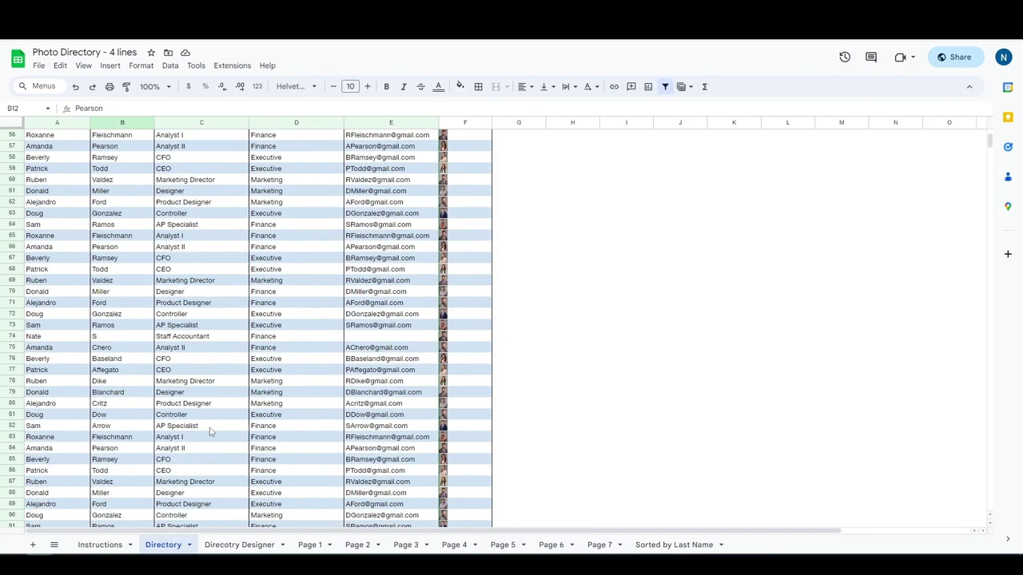
{"action": "scroll", "coordinate": [209, 436], "scroll_direction": "down", "scroll_amount": 5}
{"action": "scroll", "coordinate": [212, 448], "scroll_direction": "up", "scroll_amount": 6}
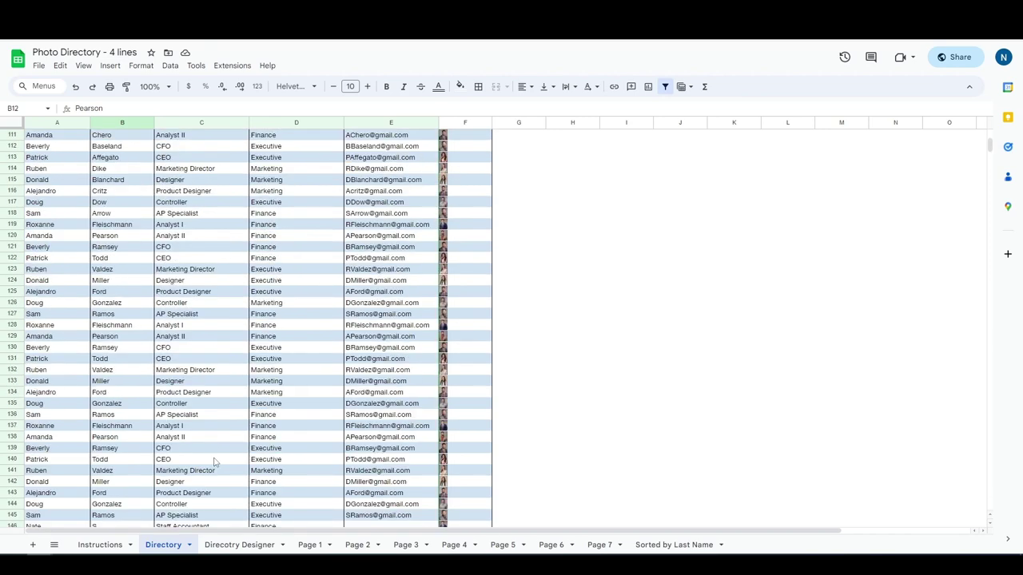
{"action": "scroll", "coordinate": [216, 456], "scroll_direction": "down", "scroll_amount": 3}
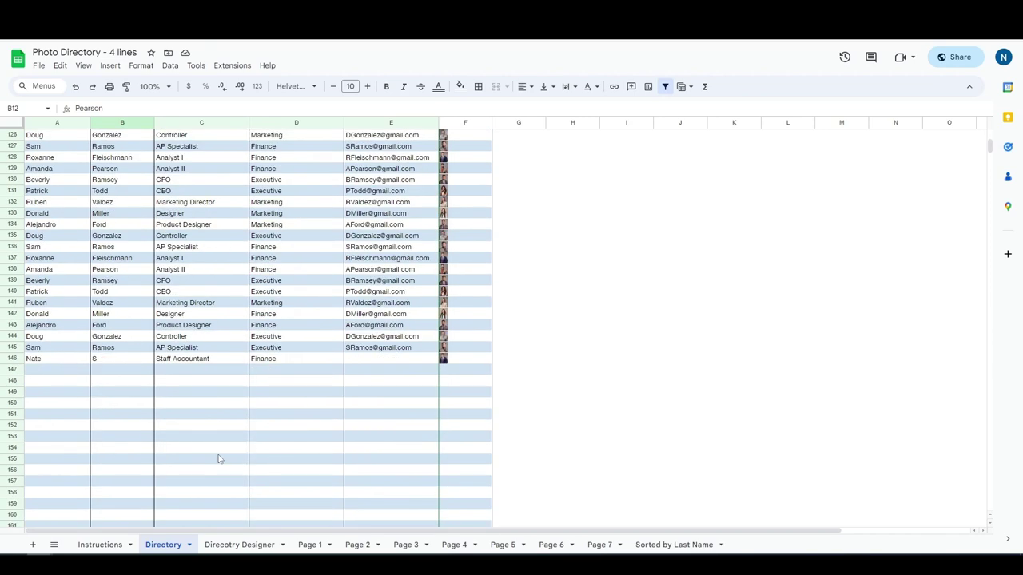
{"action": "left_click", "coordinate": [601, 546]}
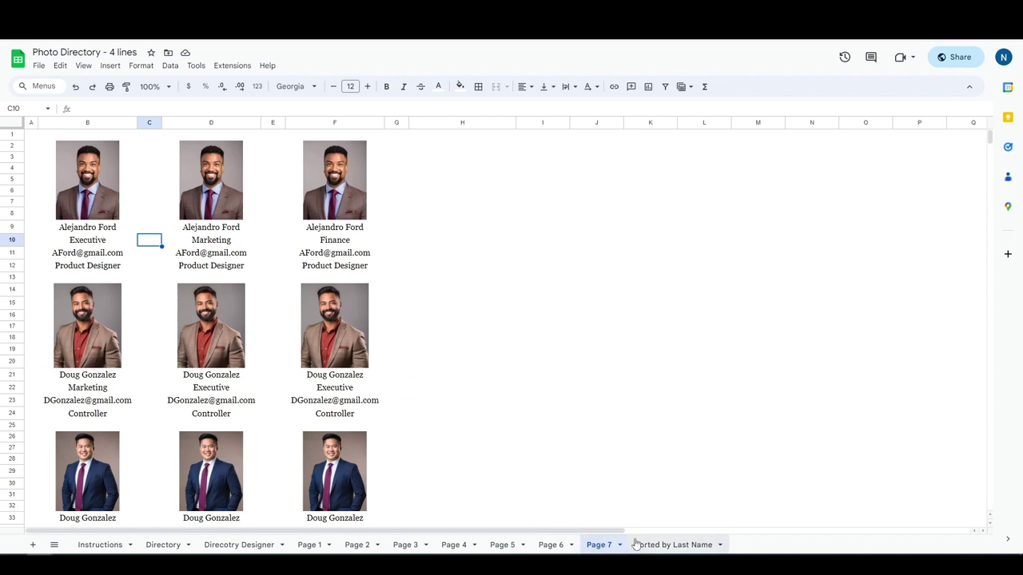
Duplicate the Page 7 tab and rename the 'Copy of' tab to Page 8
{"action": "right_click", "coordinate": [598, 548]}
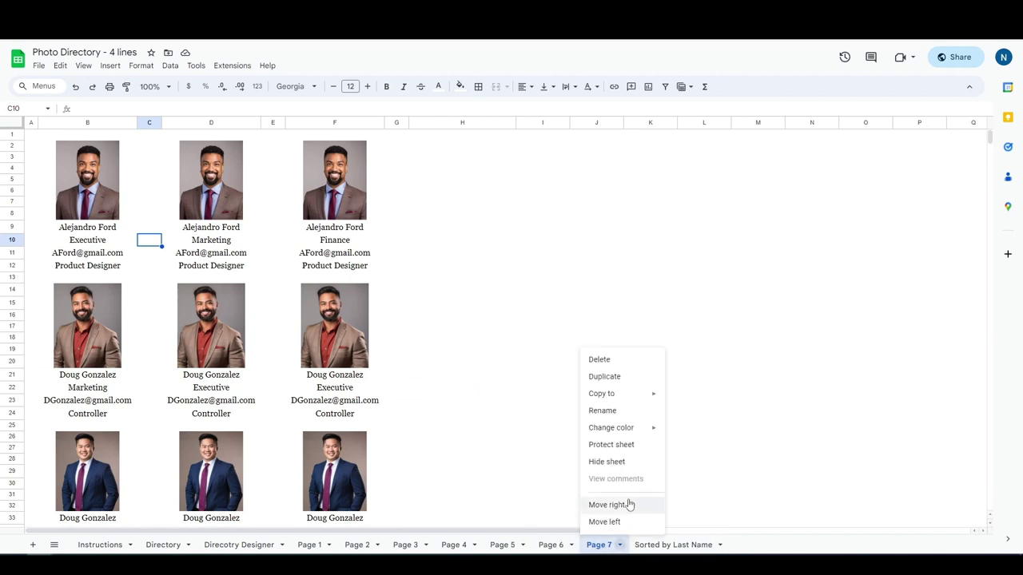
{"action": "left_click", "coordinate": [616, 379]}
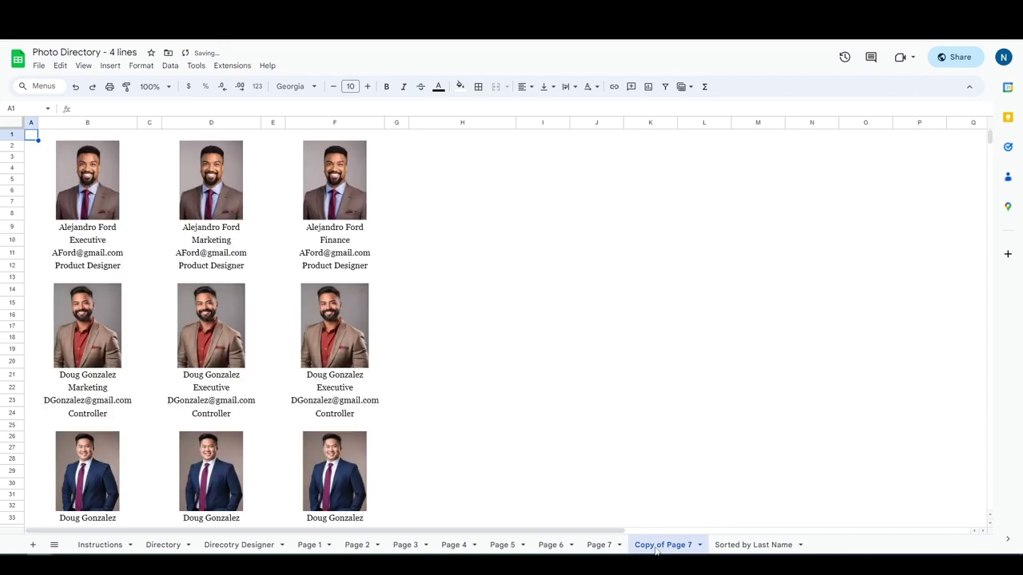
{"action": "double_click", "coordinate": [657, 546]}
{"action": "left_click_drag", "start_coordinate": [668, 548], "coordinate": [633, 549]}
{"action": "key", "text": "BackSpace"}
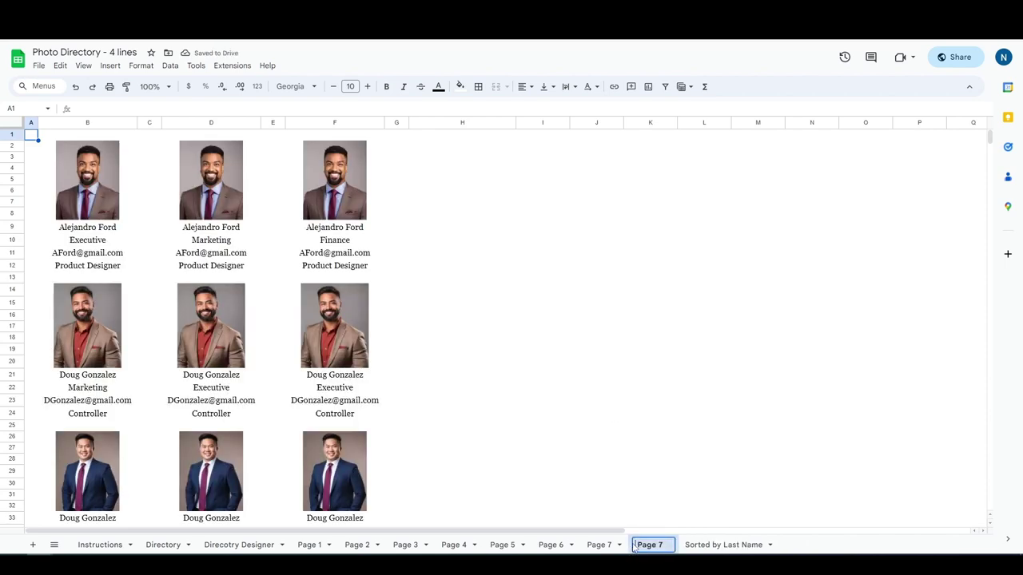
{"action": "key", "text": "BackSpace"}
{"action": "type", "text": "8"}
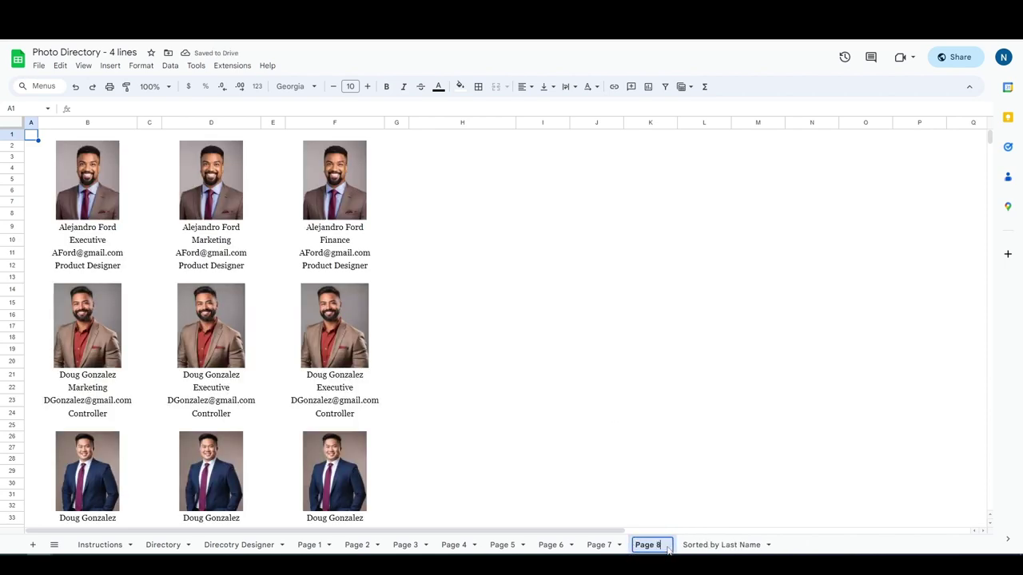
{"action": "key", "text": "Return"}
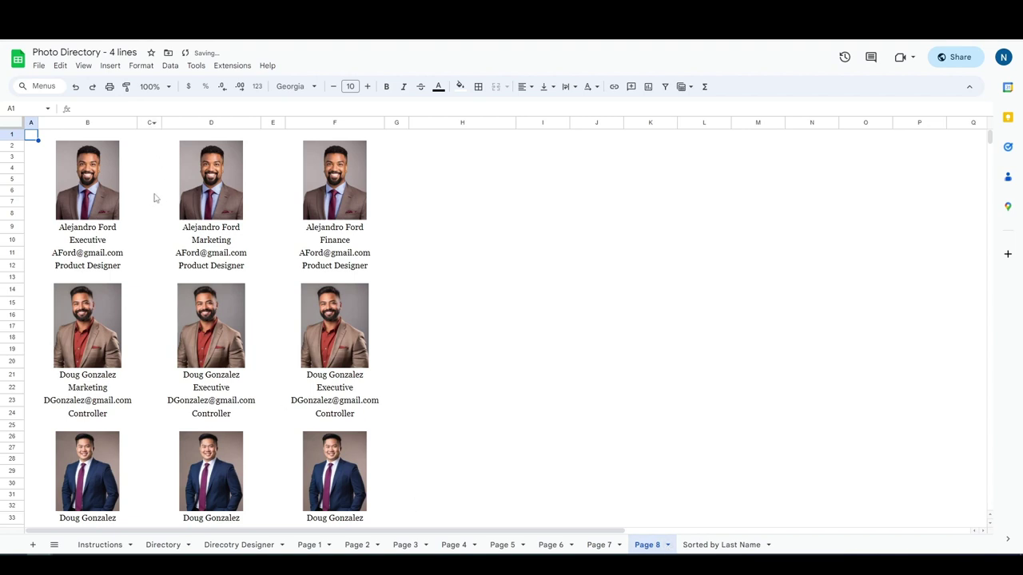
{"action": "left_click", "coordinate": [150, 144]}
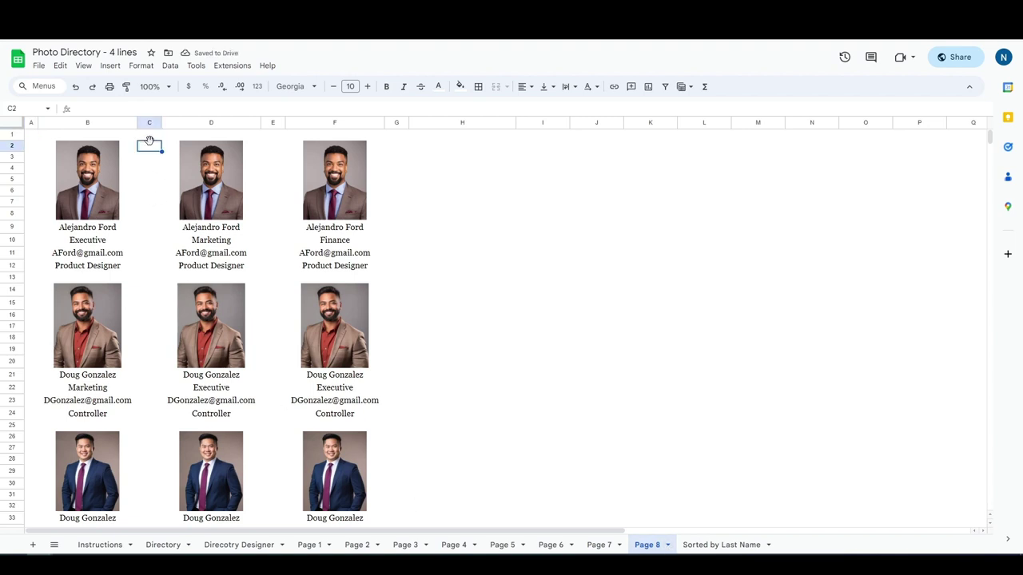
Change both 'Page 6' references in C9's formula, including the VLOOKUP's, to 'Page 7'
{"action": "key", "text": "Down"}
{"action": "key", "text": "Down"}
{"action": "key", "text": "Down"}
{"action": "key", "text": "Down"}
{"action": "key", "text": "Down"}
{"action": "key", "text": "Down"}
{"action": "key", "text": "Down"}
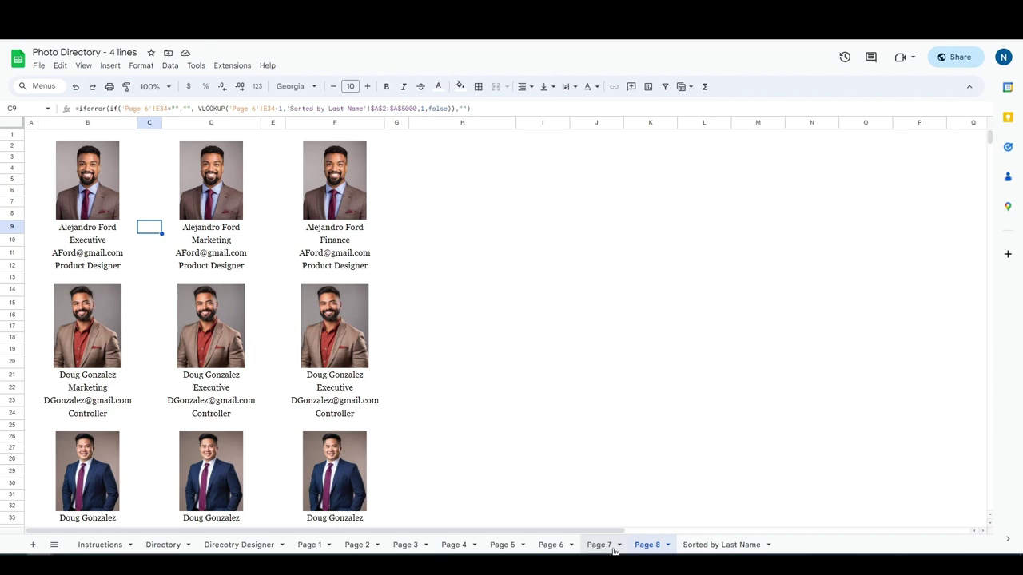
{"action": "left_click", "coordinate": [144, 101]}
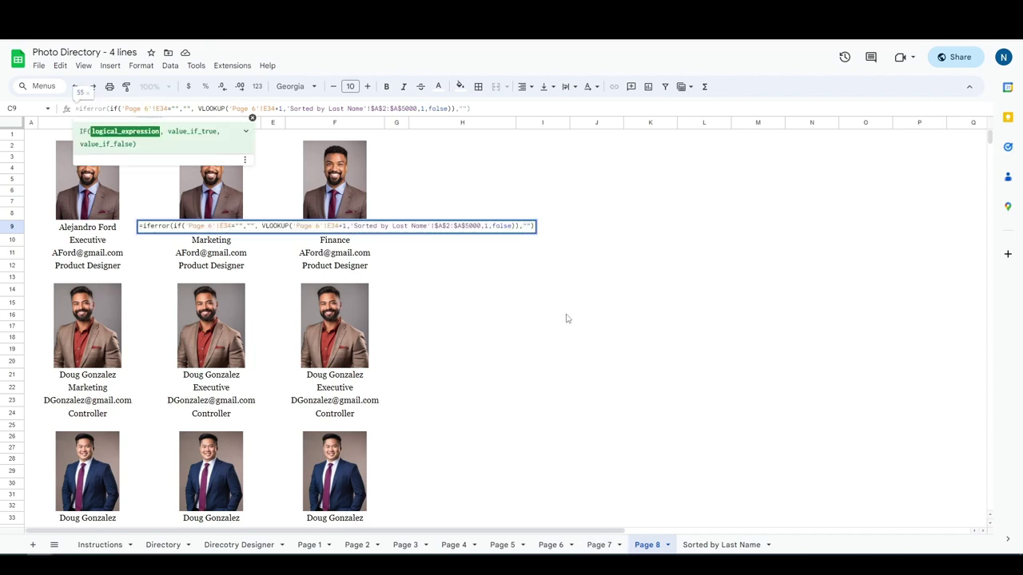
{"action": "key", "text": "BackSpace"}
{"action": "type", "text": "7"}
{"action": "left_click", "coordinate": [259, 107]}
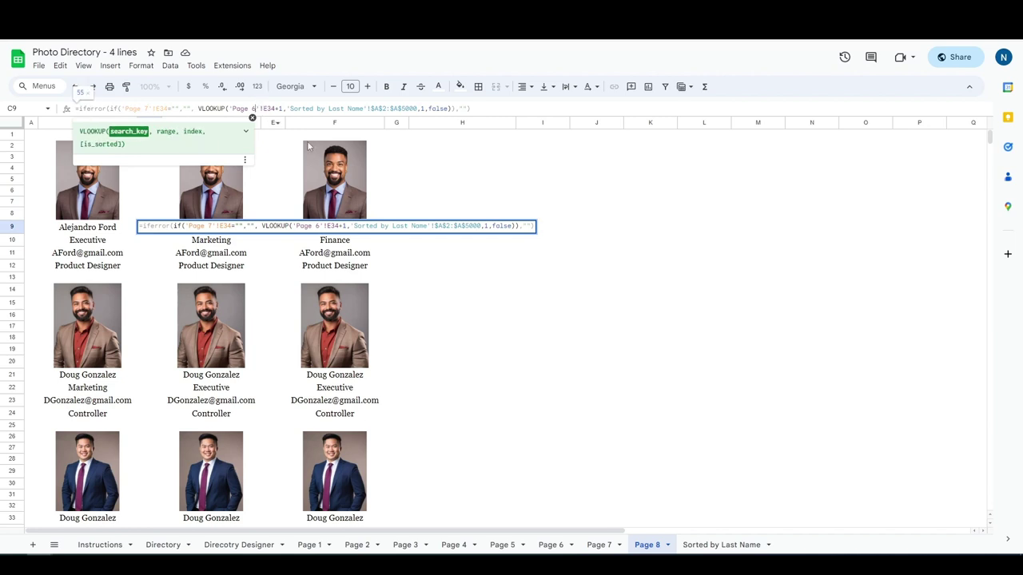
{"action": "key", "text": "BackSpace"}
{"action": "type", "text": "7"}
{"action": "key", "text": "Return"}
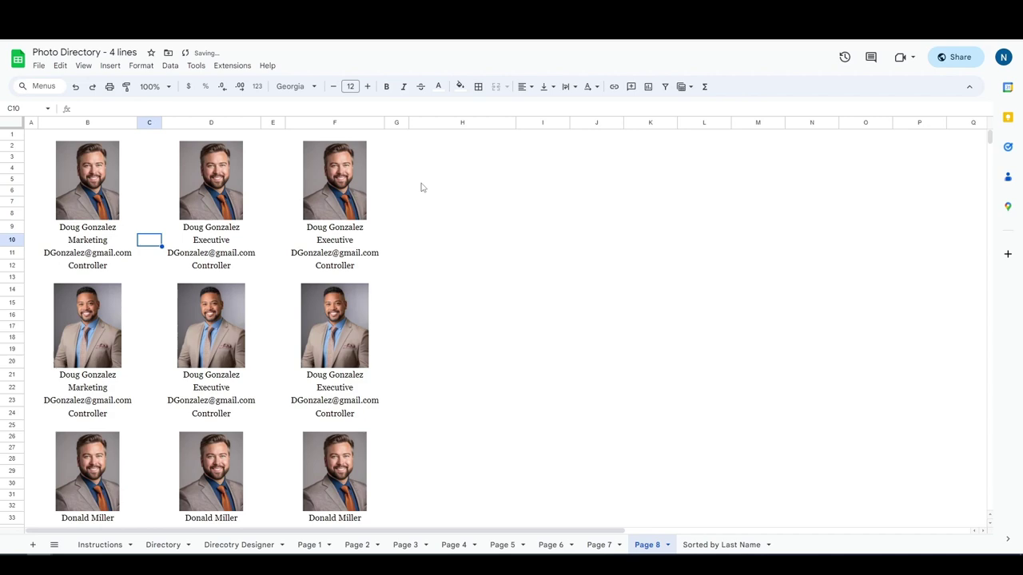
{"action": "scroll", "coordinate": [391, 368], "scroll_direction": "down", "scroll_amount": 5}
{"action": "scroll", "coordinate": [324, 447], "scroll_direction": "up", "scroll_amount": 5}
Switch to the Page 1 sheet, select an empty cell, and bring up File > Print
{"action": "left_click", "coordinate": [309, 547]}
{"action": "left_click", "coordinate": [401, 288]}
{"action": "left_click", "coordinate": [421, 264]}
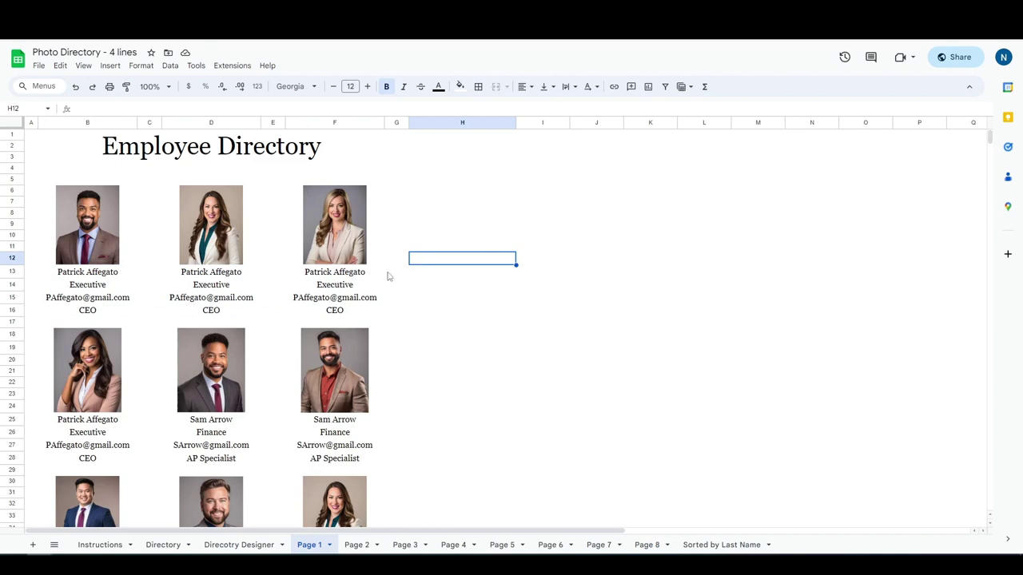
{"action": "left_click", "coordinate": [38, 67]}
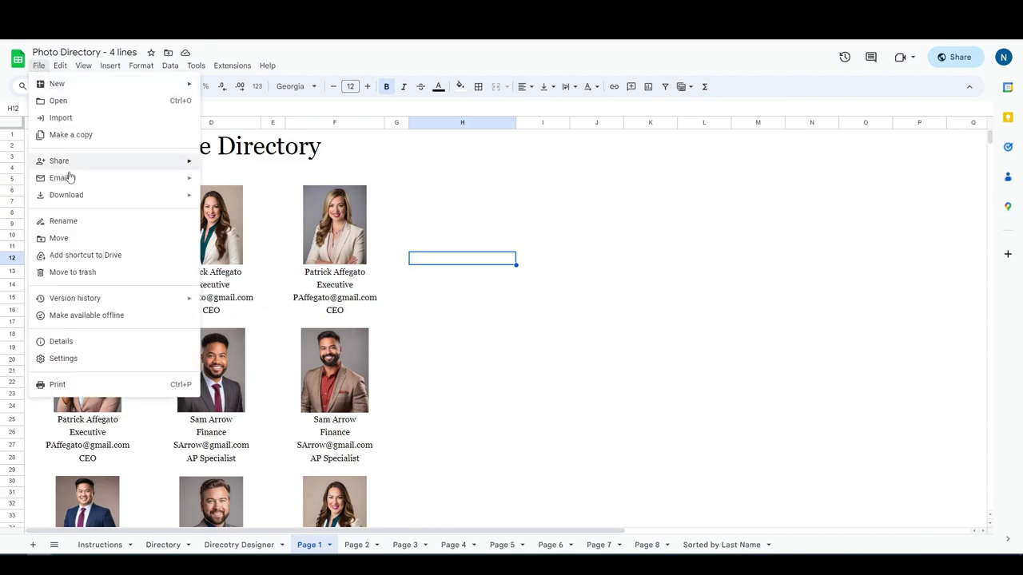
{"action": "left_click", "coordinate": [83, 386]}
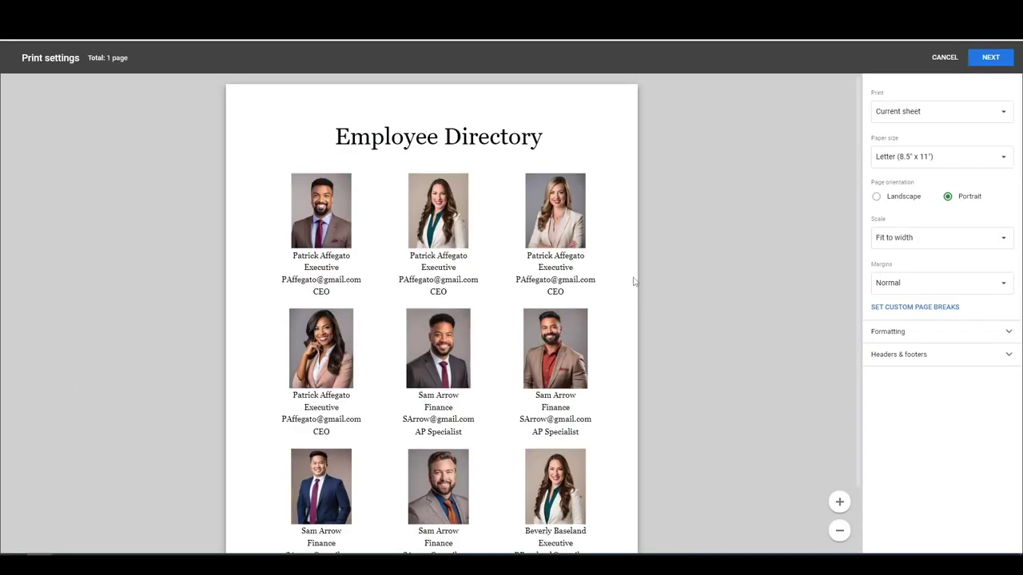
Set the print range to Workbook instead of the current sheet
{"action": "left_click", "coordinate": [953, 116]}
{"action": "left_click", "coordinate": [949, 117]}
{"action": "left_click", "coordinate": [931, 113]}
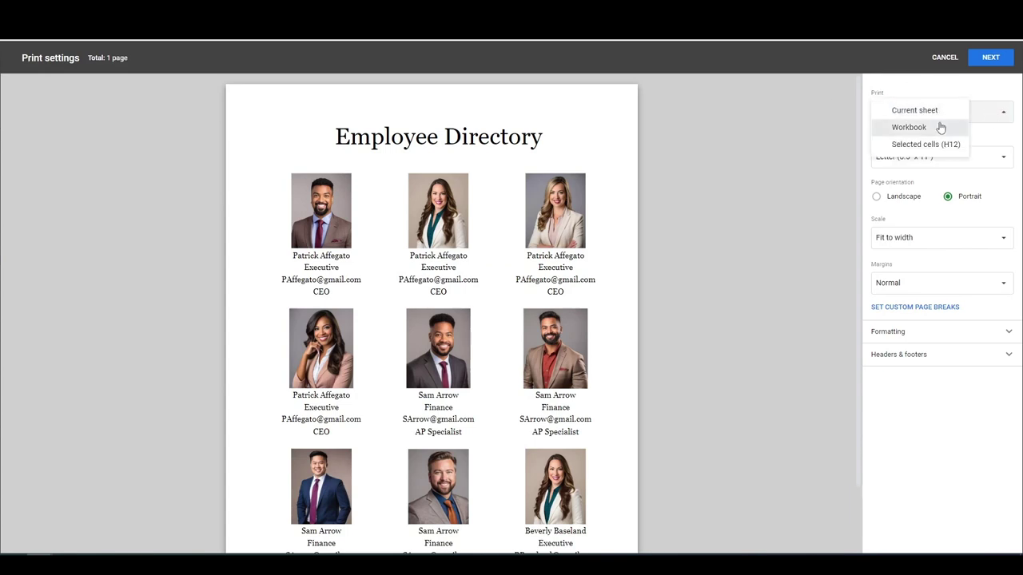
{"action": "left_click", "coordinate": [941, 128]}
Exclude Instructions, Directory, Direcotry Designer and Sorted by Last Name, keeping only Pages 1–8
{"action": "left_click", "coordinate": [919, 155]}
{"action": "left_click", "coordinate": [927, 168]}
{"action": "left_click", "coordinate": [924, 185]}
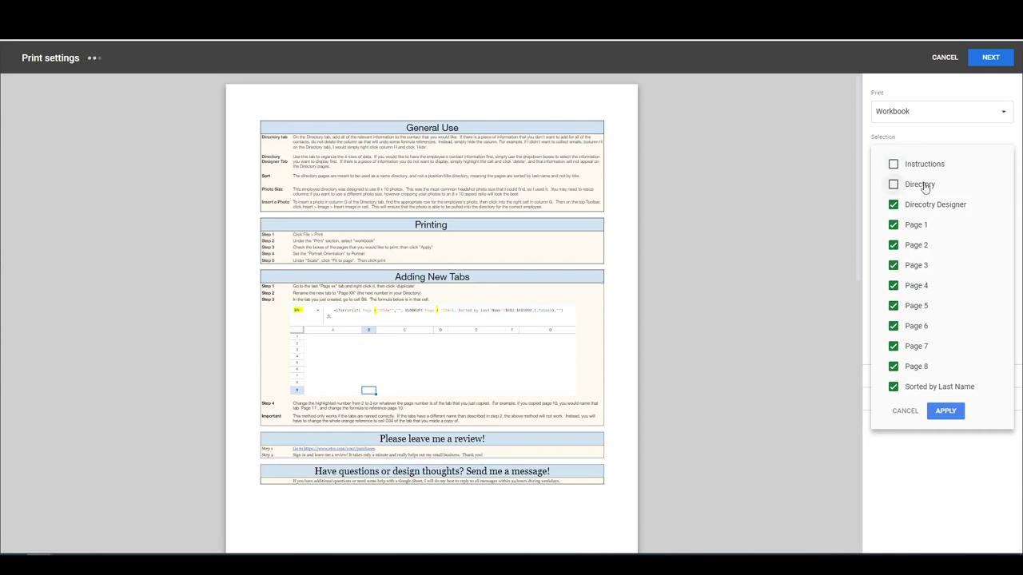
{"action": "left_click", "coordinate": [929, 205]}
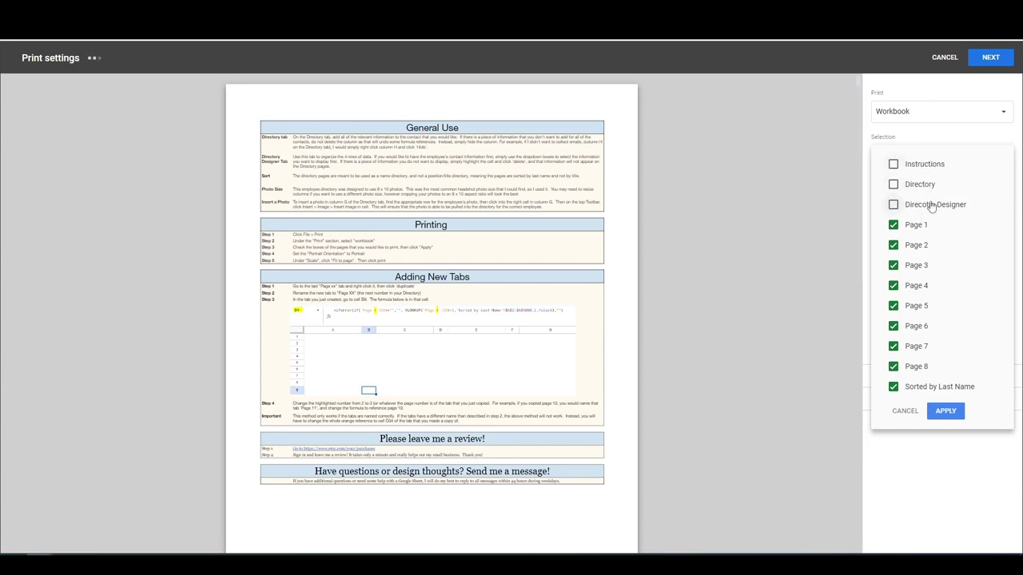
{"action": "left_click", "coordinate": [923, 390]}
{"action": "left_click", "coordinate": [945, 411]}
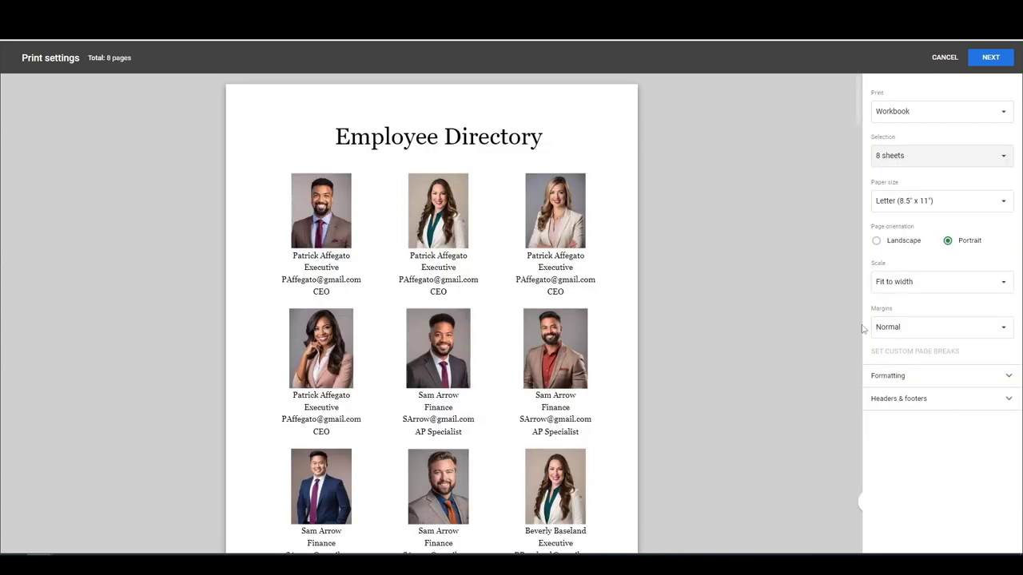
{"action": "scroll", "coordinate": [536, 372], "scroll_direction": "down", "scroll_amount": 2}
{"action": "scroll", "coordinate": [536, 371], "scroll_direction": "up", "scroll_amount": 3}
{"action": "scroll", "coordinate": [540, 377], "scroll_direction": "down", "scroll_amount": 15}
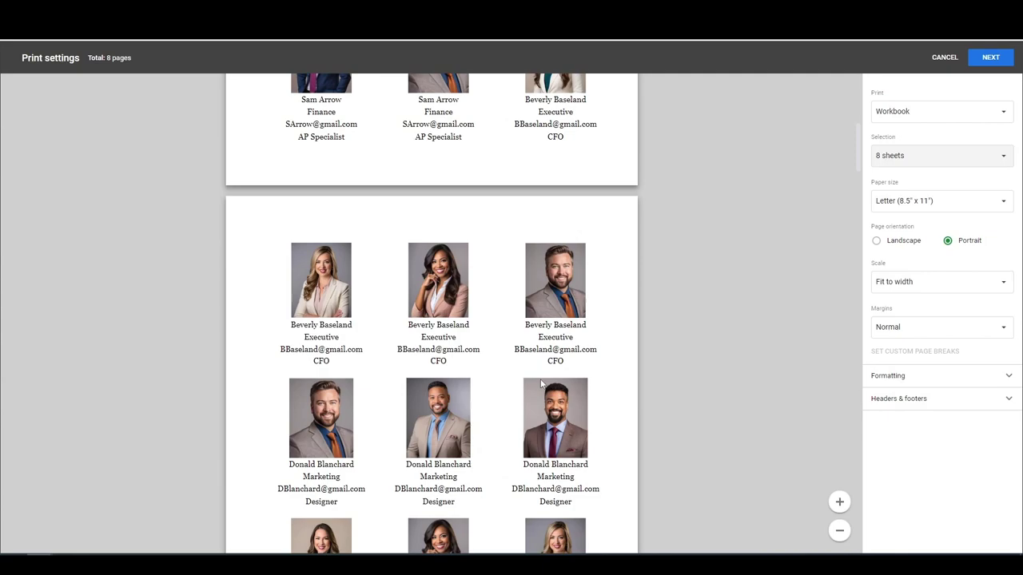
{"action": "scroll", "coordinate": [542, 384], "scroll_direction": "down", "scroll_amount": 10}
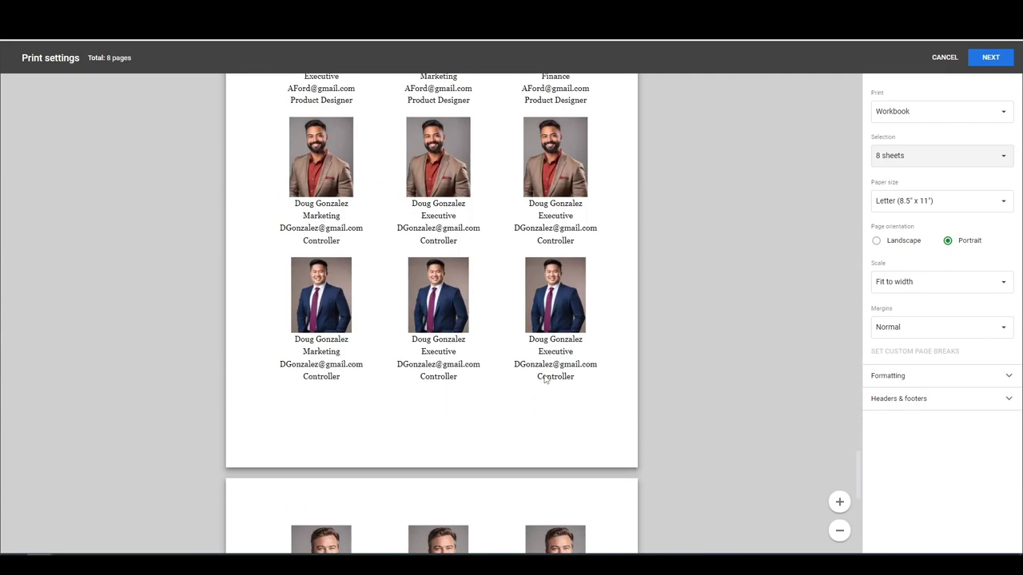
{"action": "scroll", "coordinate": [553, 395], "scroll_direction": "up", "scroll_amount": 10}
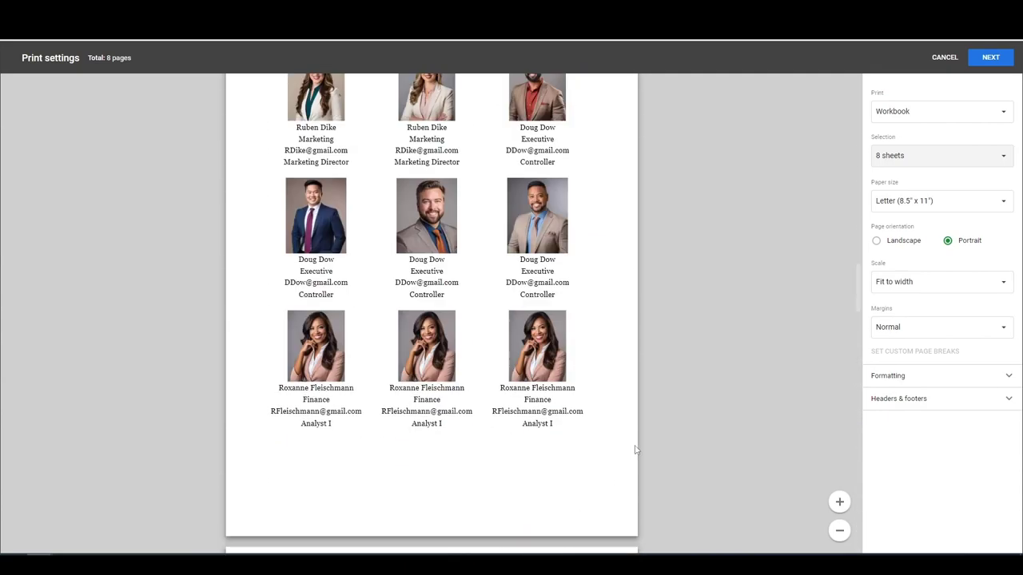
Continue to the printer dialog, expand More settings, then cancel without printing
{"action": "left_click", "coordinate": [991, 58]}
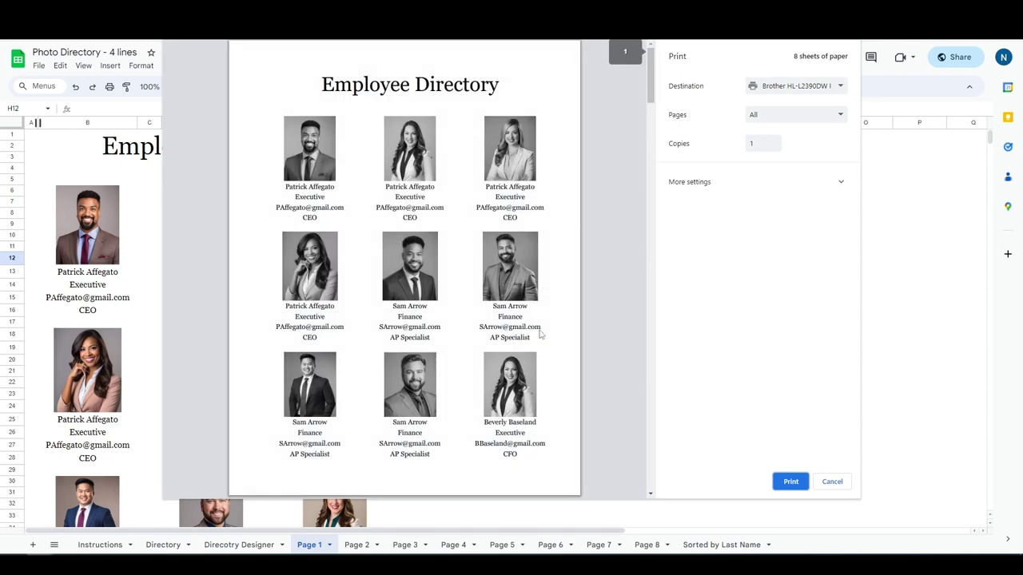
{"action": "scroll", "coordinate": [543, 336], "scroll_direction": "down", "scroll_amount": 4}
{"action": "scroll", "coordinate": [548, 338], "scroll_direction": "up", "scroll_amount": 4}
{"action": "left_click", "coordinate": [708, 186]}
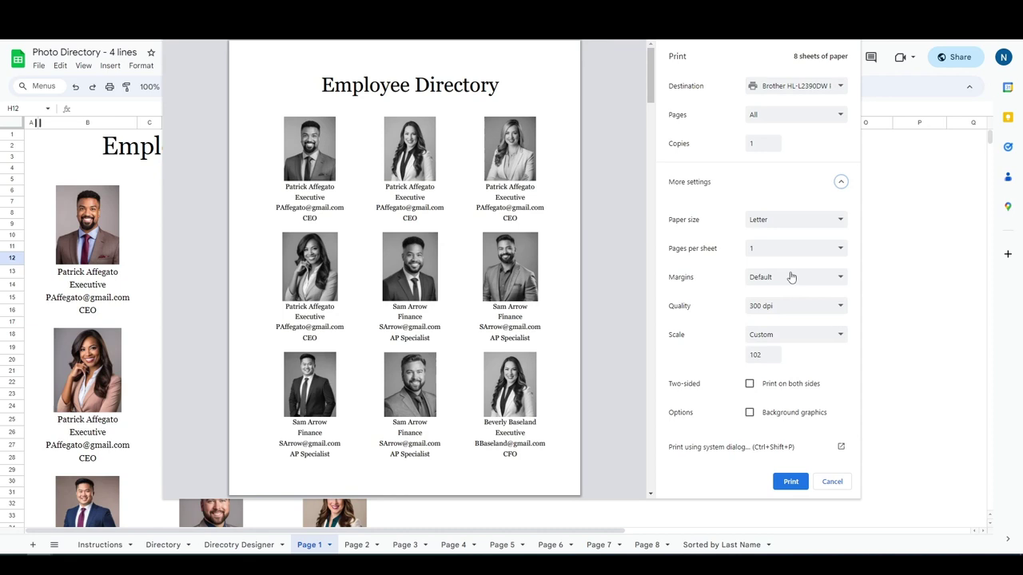
{"action": "left_click", "coordinate": [834, 483]}
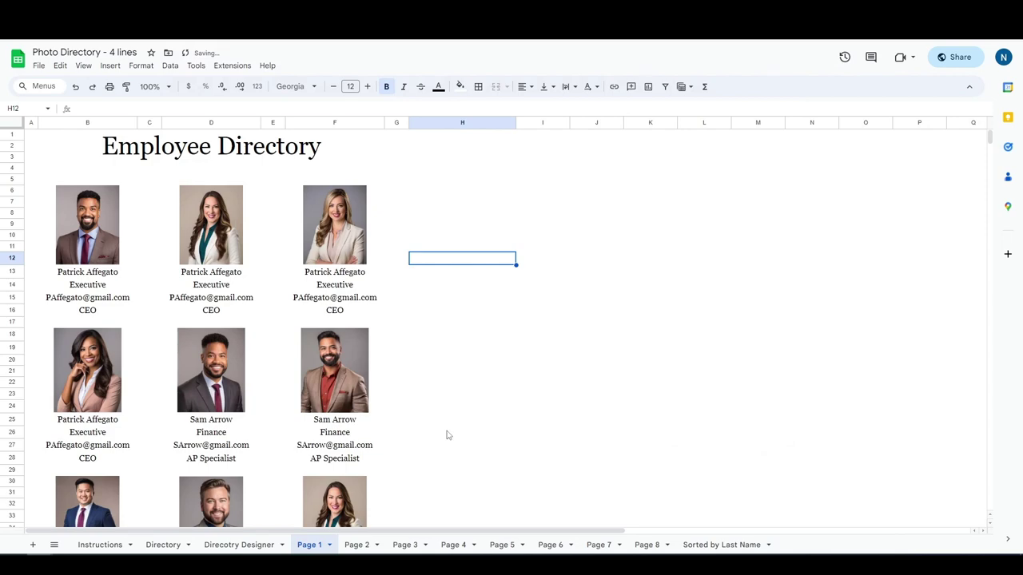
{"action": "key", "text": "ctrl+p"}
{"action": "scroll", "coordinate": [674, 312], "scroll_direction": "down", "scroll_amount": 1}
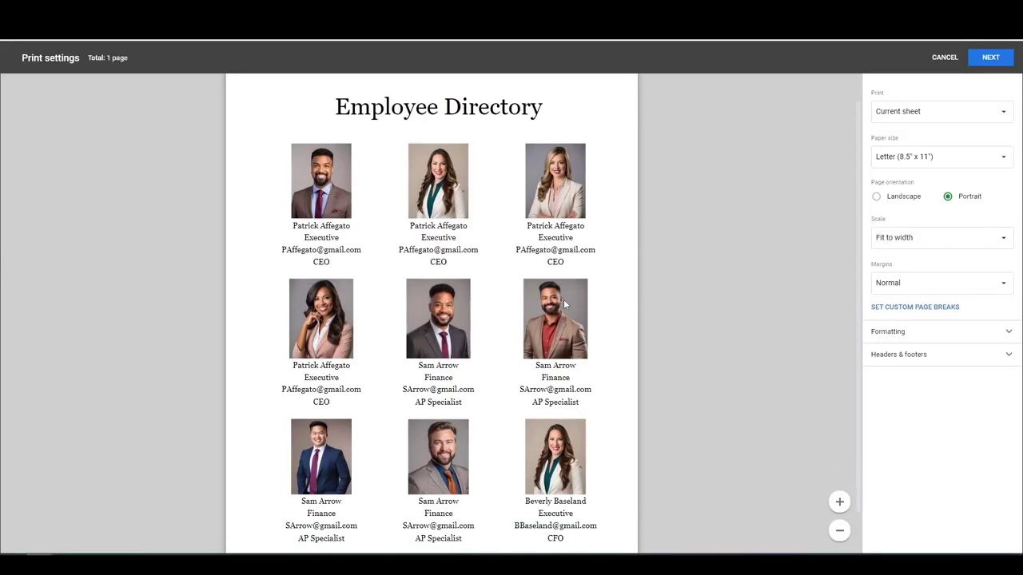
{"action": "scroll", "coordinate": [673, 313], "scroll_direction": "up", "scroll_amount": 1}
{"action": "scroll", "coordinate": [831, 255], "scroll_direction": "down", "scroll_amount": 2}
{"action": "left_click", "coordinate": [899, 199]}
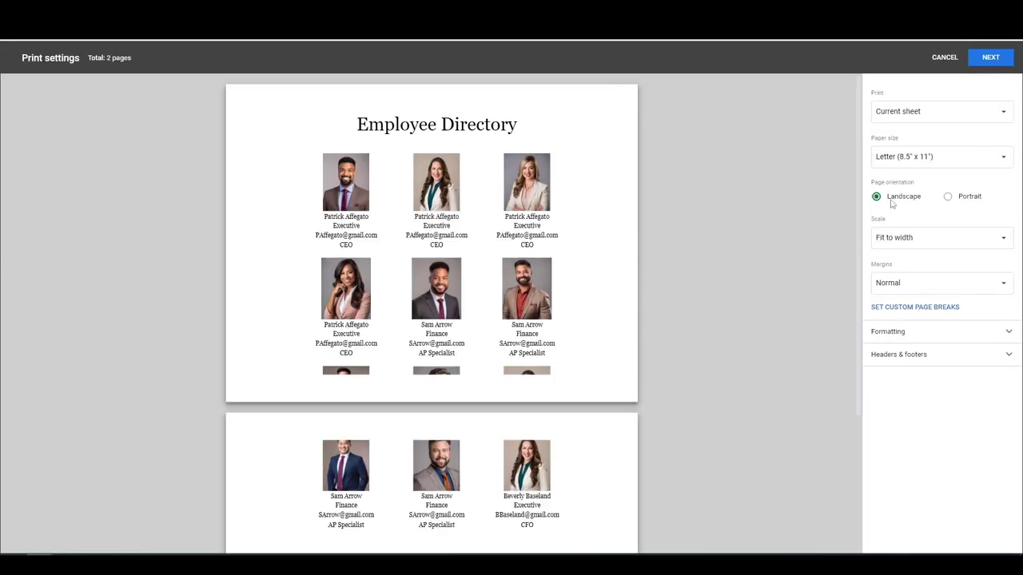
{"action": "left_click", "coordinate": [948, 197]}
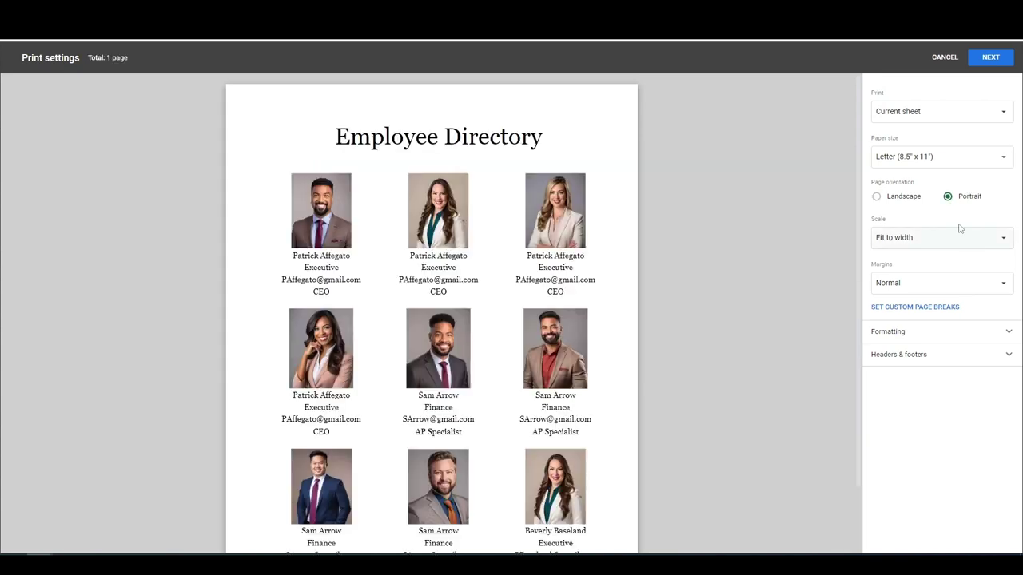
{"action": "left_click", "coordinate": [970, 243]}
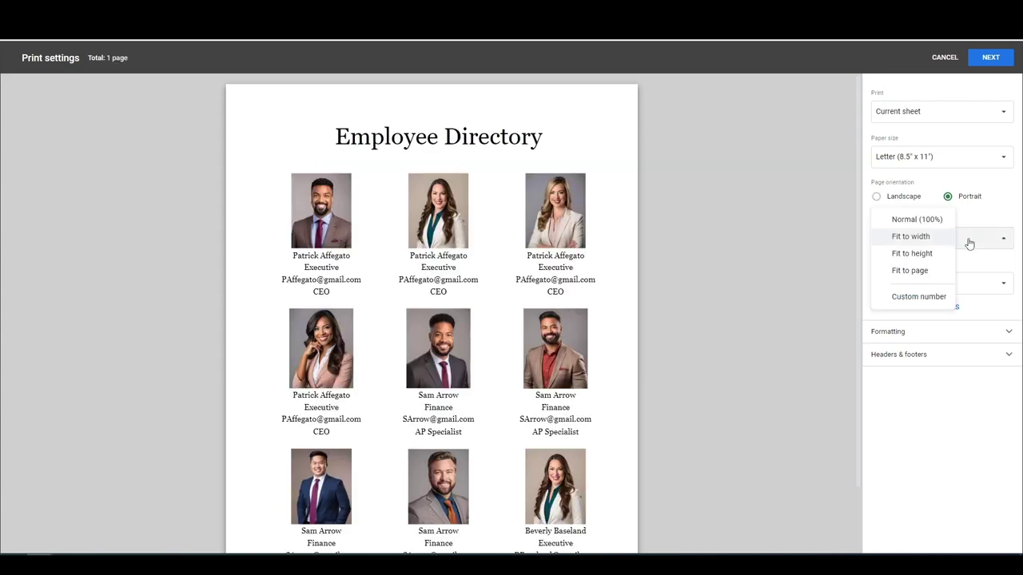
{"action": "left_click", "coordinate": [930, 279]}
{"action": "scroll", "coordinate": [663, 412], "scroll_direction": "down", "scroll_amount": 2}
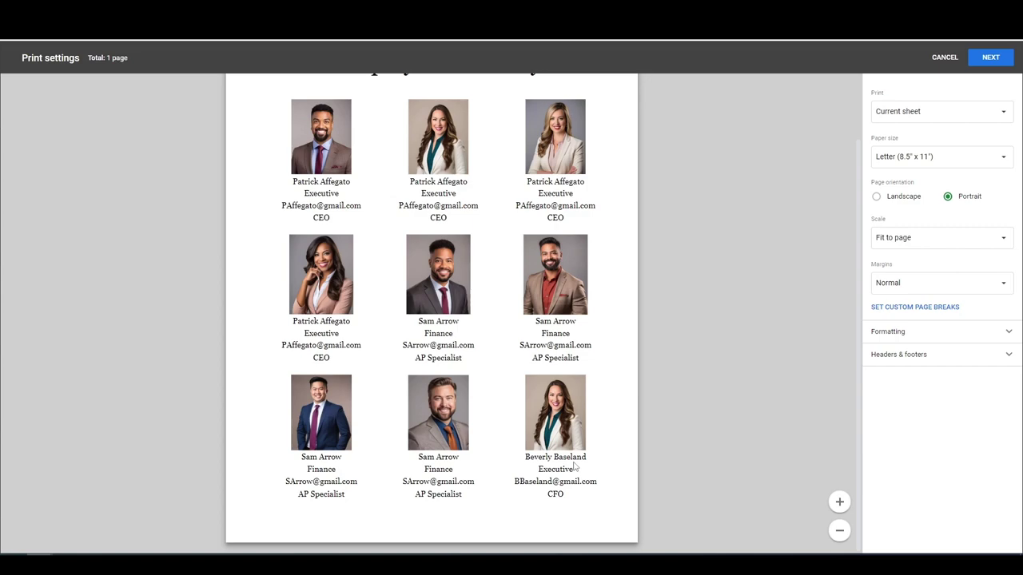
{"action": "scroll", "coordinate": [580, 498], "scroll_direction": "up", "scroll_amount": 2}
{"action": "scroll", "coordinate": [580, 498], "scroll_direction": "down", "scroll_amount": 2}
{"action": "scroll", "coordinate": [580, 498], "scroll_direction": "up", "scroll_amount": 2}
{"action": "left_click", "coordinate": [943, 58]}
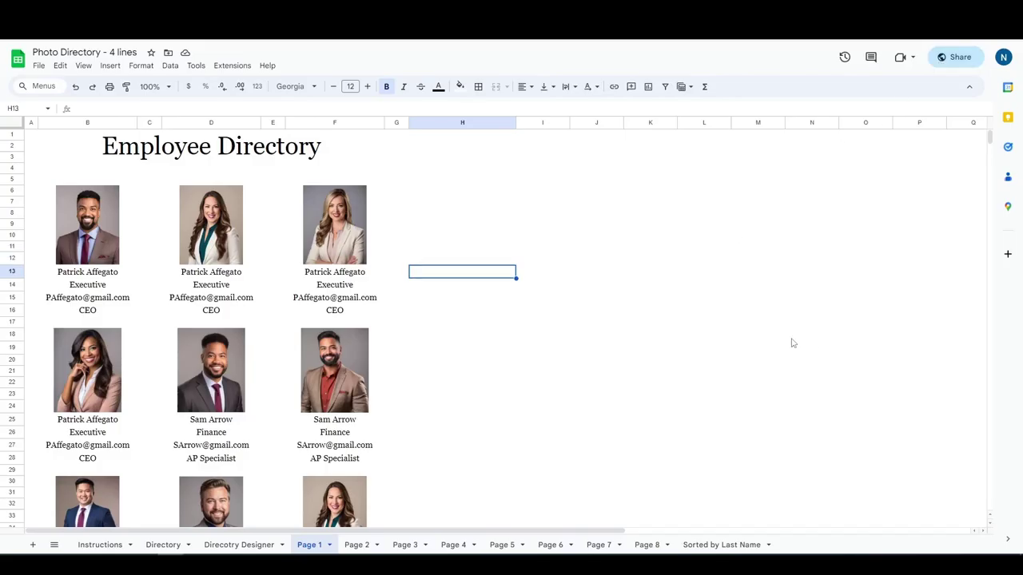